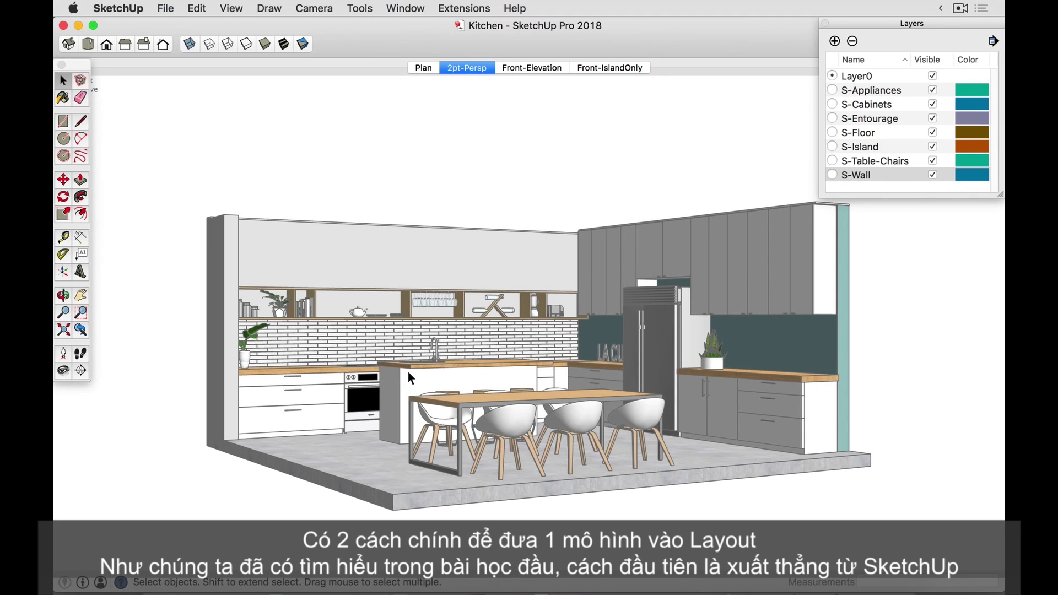
Step: Send the kitchen model to LayOut on the A3 Landscape template, and close the new document without saving
click(166, 9)
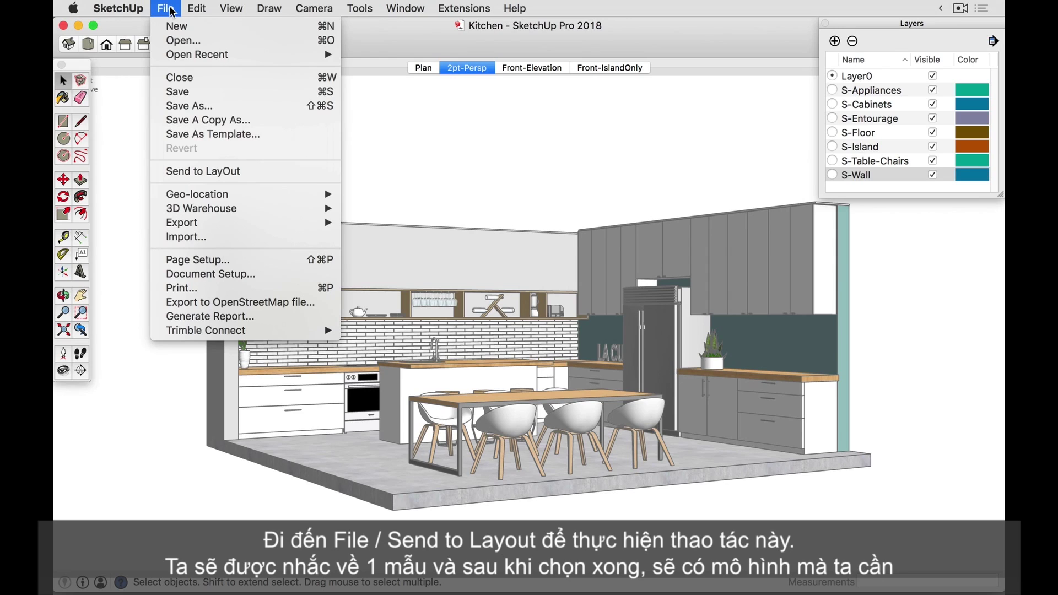
click(193, 172)
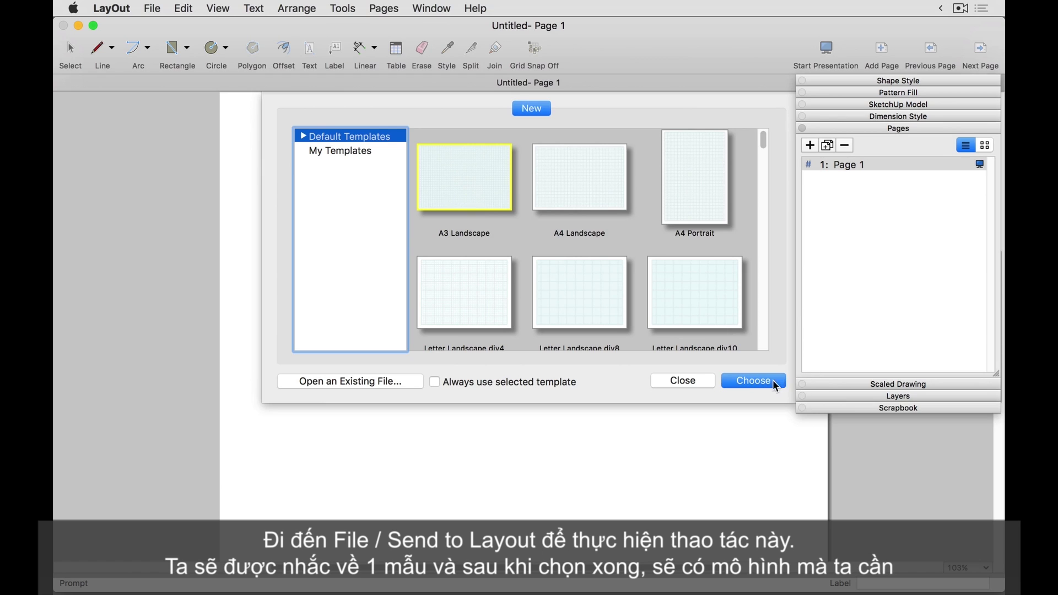
click(738, 385)
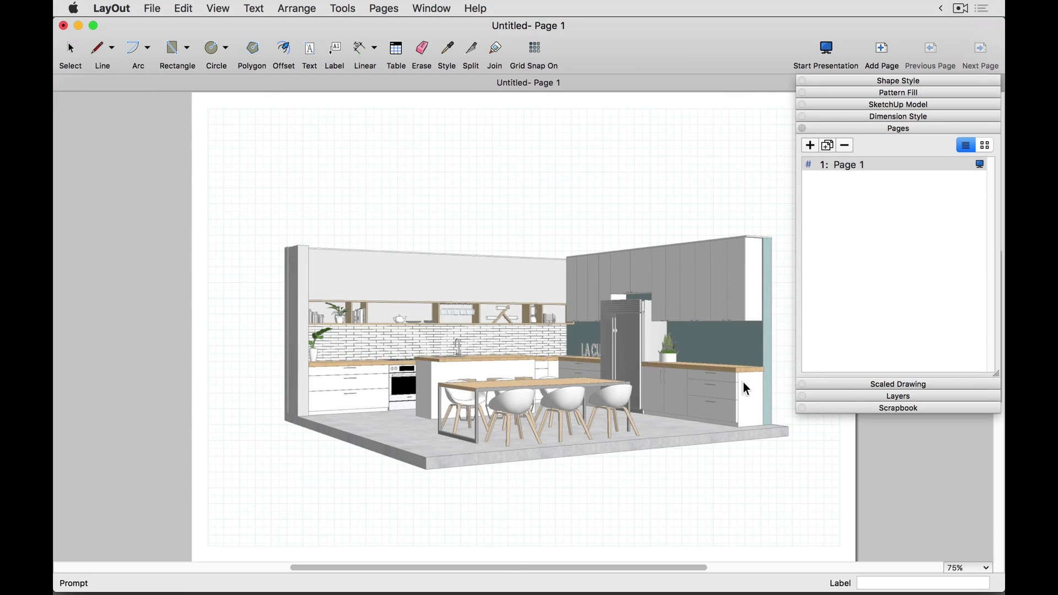
click(64, 26)
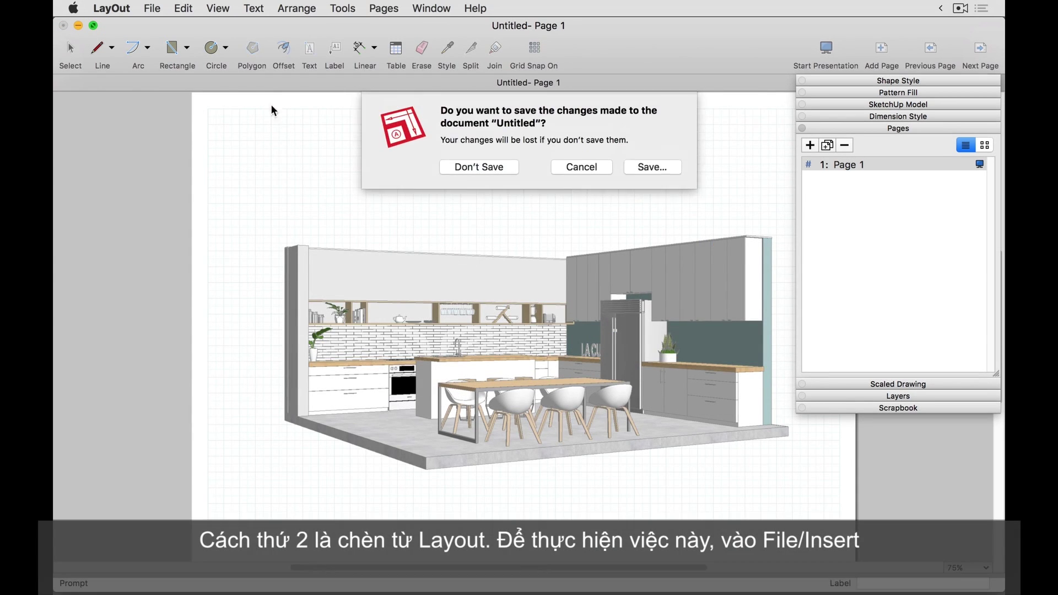
click(454, 164)
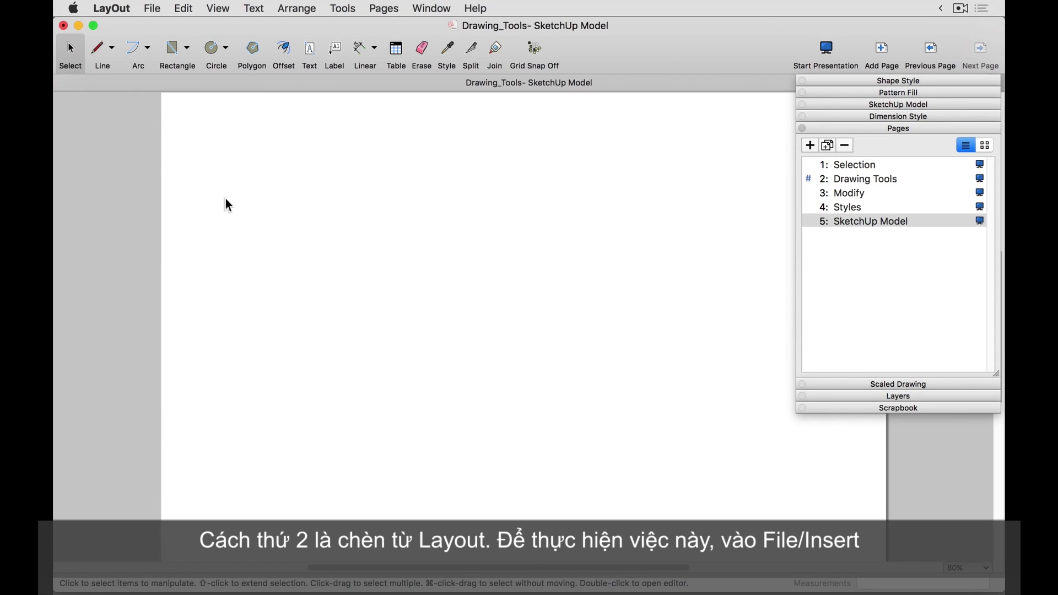
Step: Insert the Kitchen_LO model from the Exercise Files folder onto the SketchUp Model page of the Drawing_Tools document
click(152, 9)
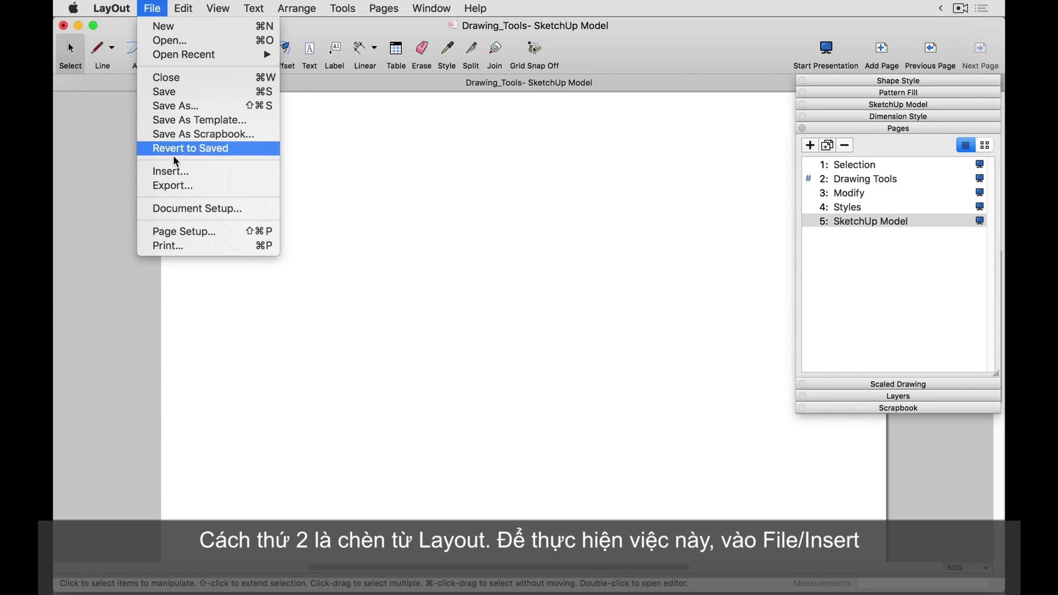
click(176, 172)
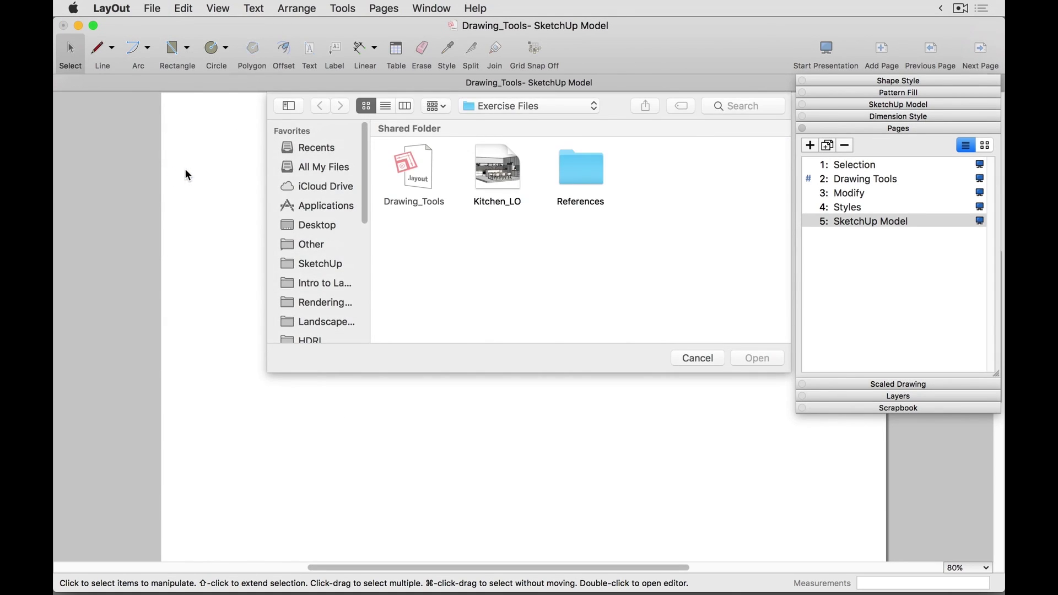
click(498, 183)
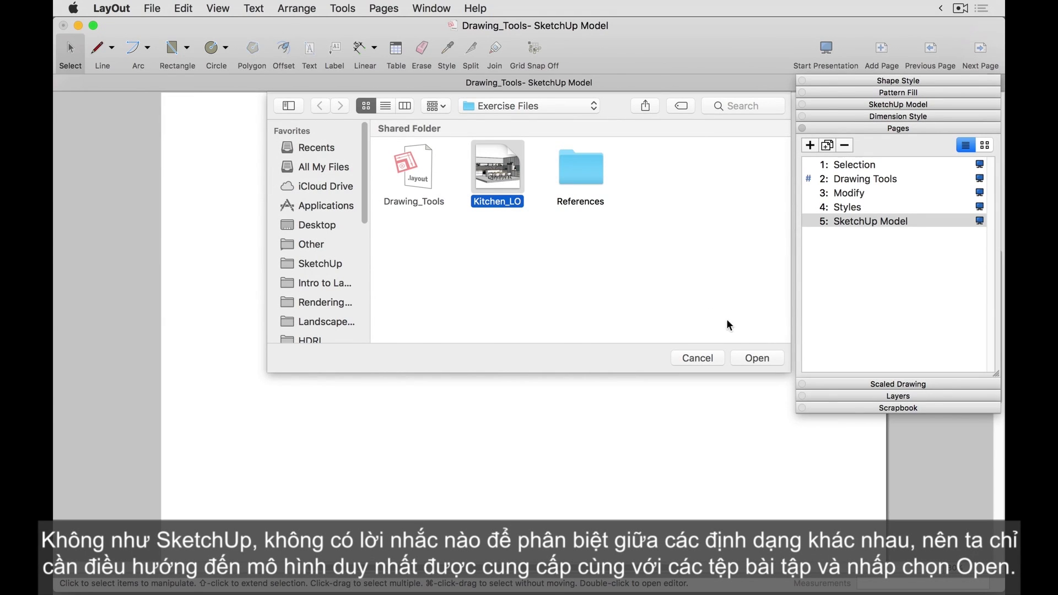
click(745, 355)
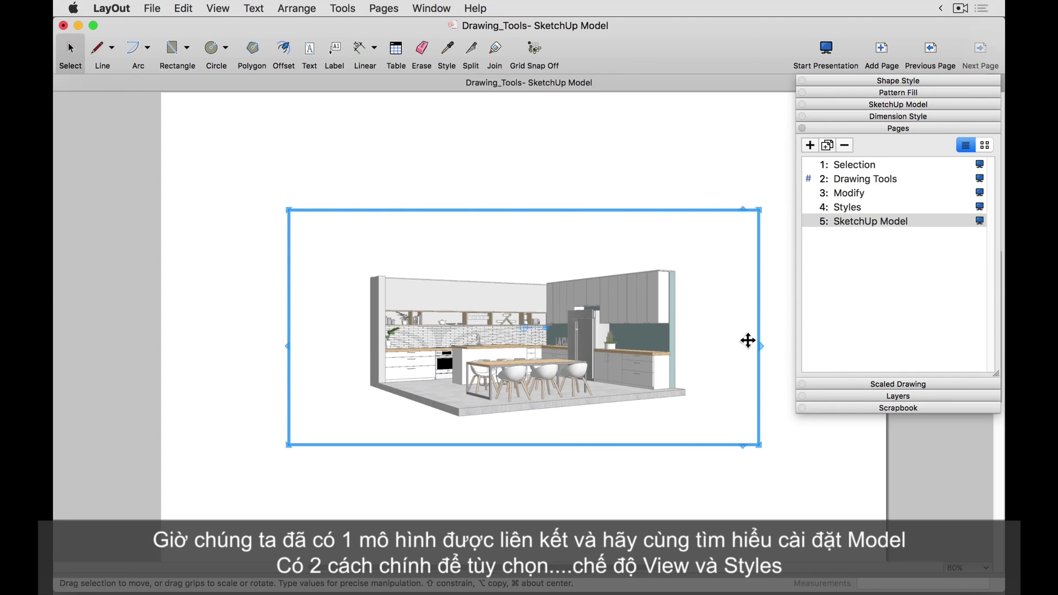
Step: Show the SketchUp Model settings for the inserted viewport and set its scene to Last saved SketchUp View
click(866, 128)
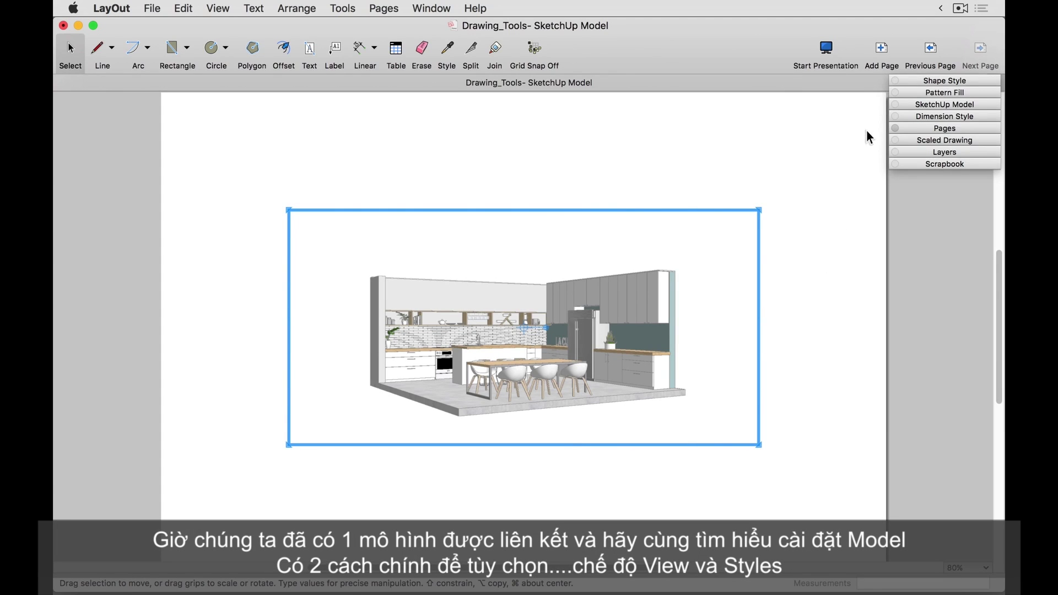
click(952, 105)
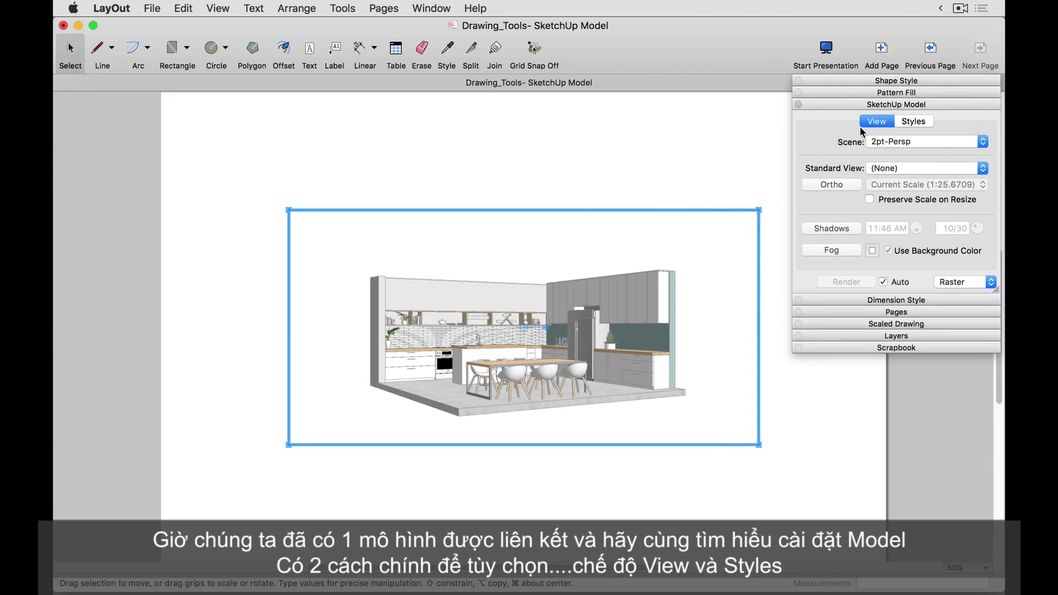
click(913, 121)
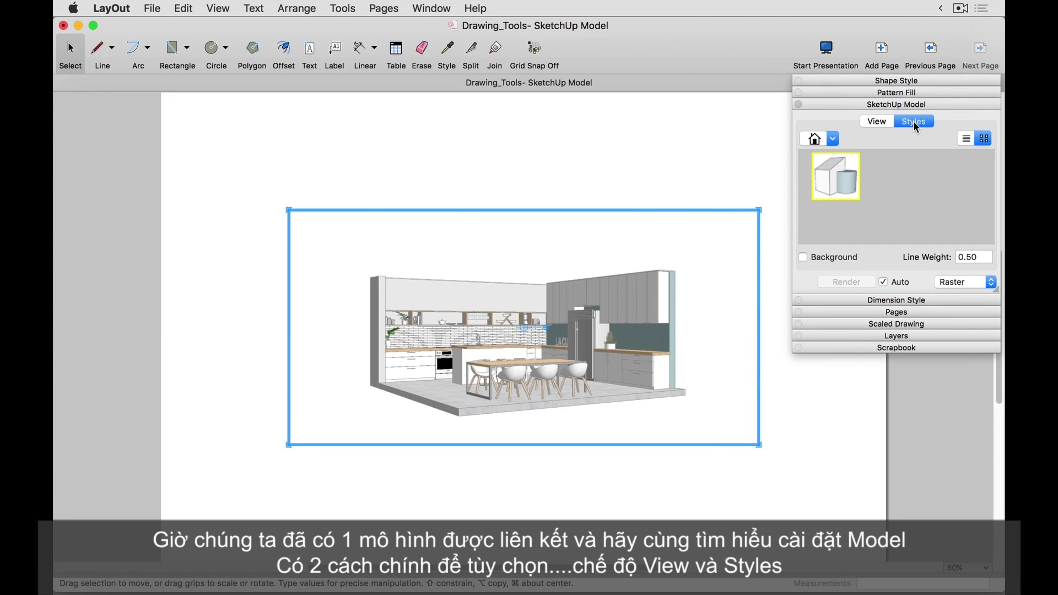
click(884, 121)
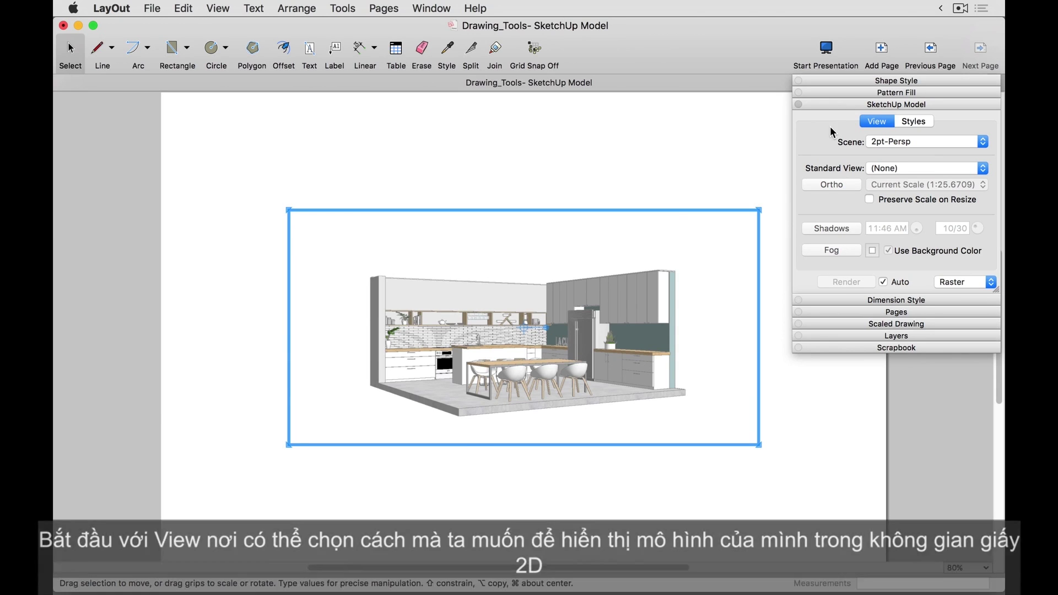
click(882, 142)
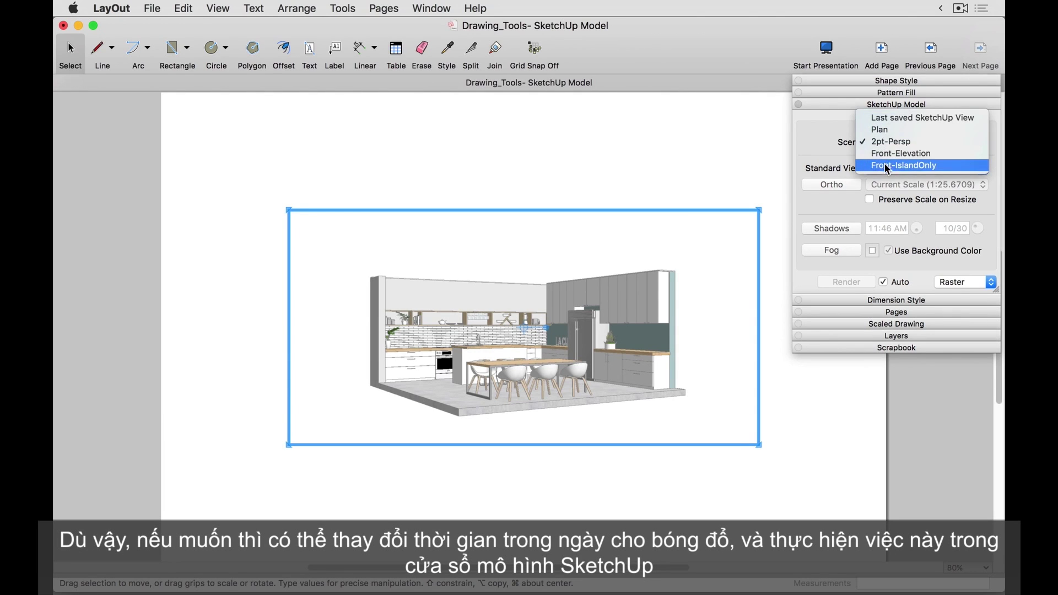
click(885, 119)
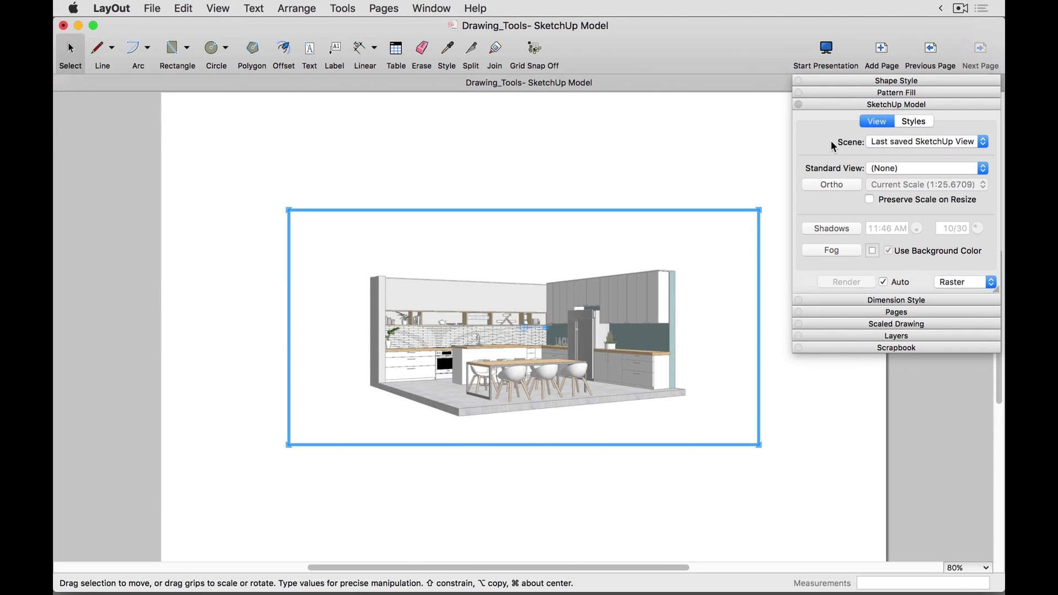
Step: Enter the kitchen viewport for editing, orbit the model slightly and enlarge it within the frame
double_click(497, 294)
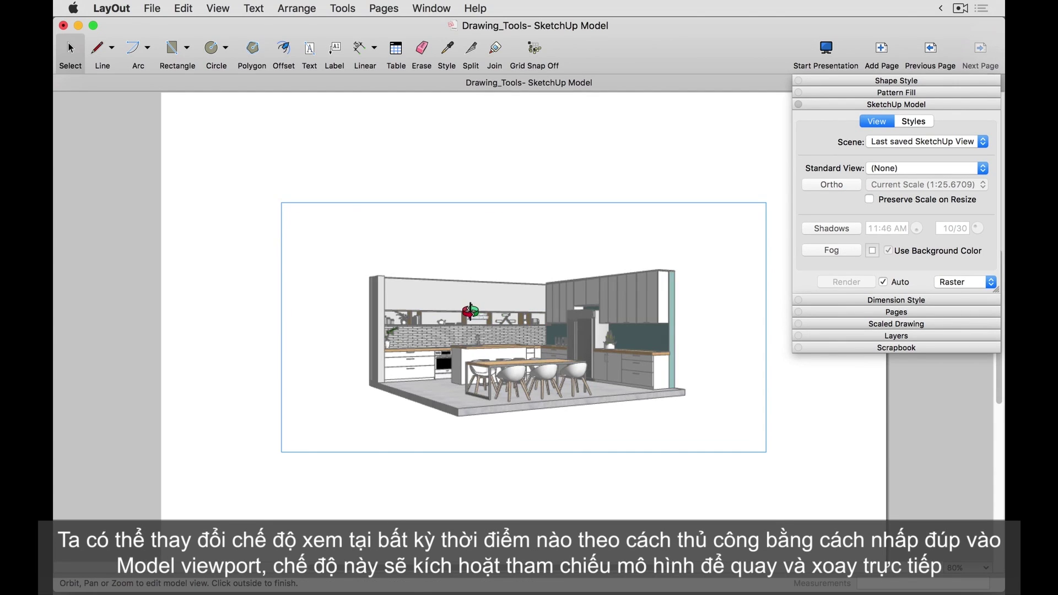
drag(470, 321, 497, 327)
scroll(529, 342, up, 3)
Step: Turn on shadows in the kitchen viewport and turn them off again
right_click(445, 318)
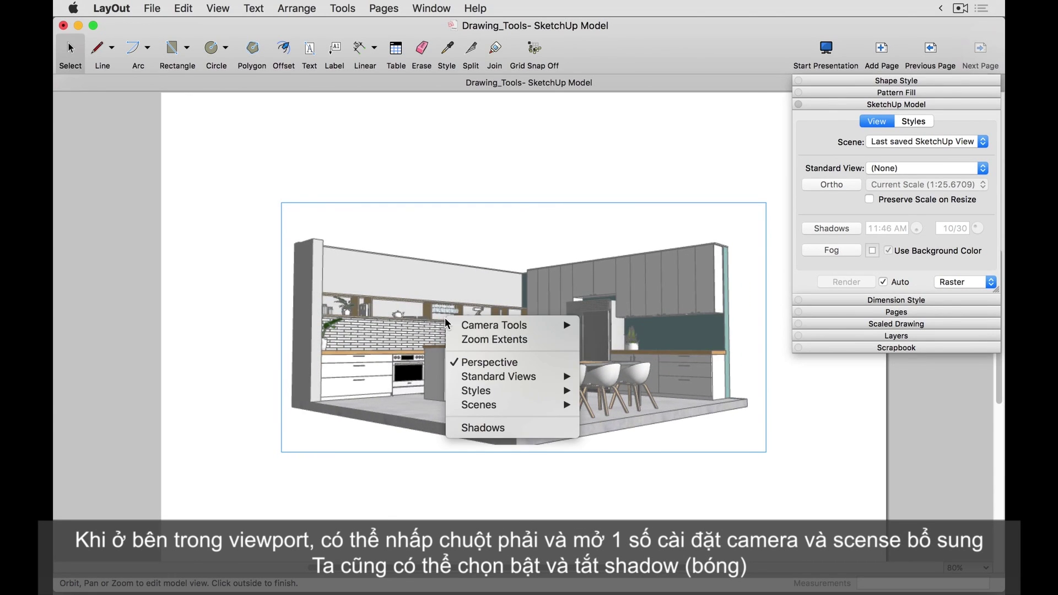
mouse_move(472, 329)
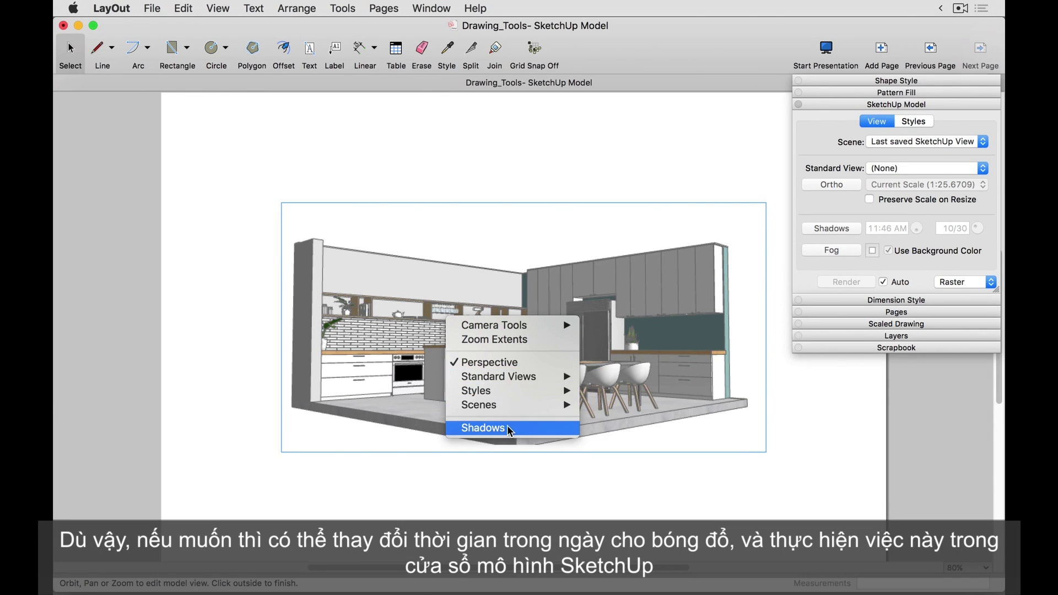
click(490, 428)
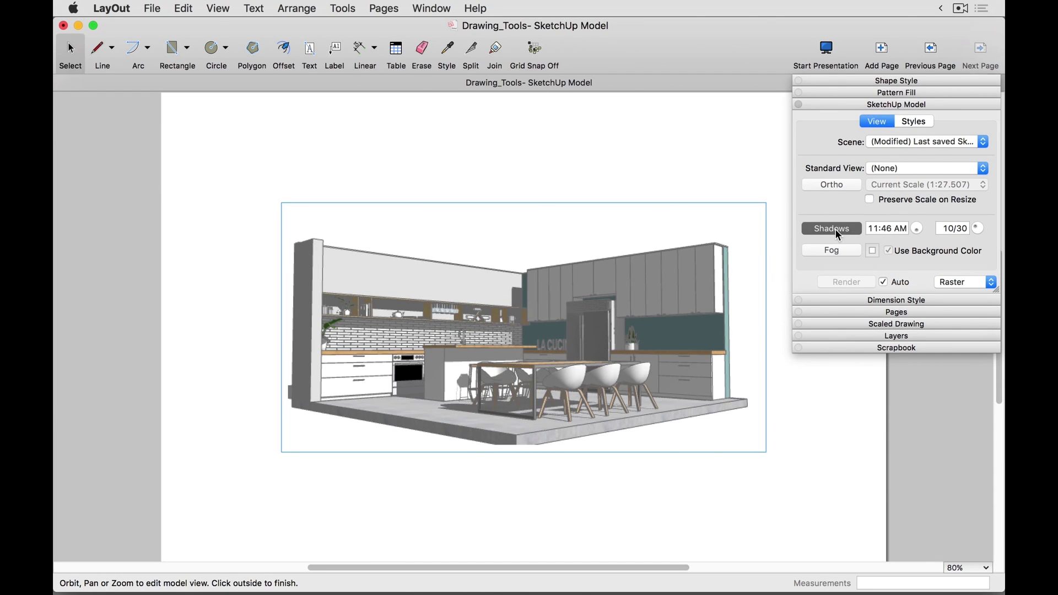
click(837, 233)
Step: Orbit the kitchen to a raised front view looking down over the dining table, and finish editing the viewport
drag(610, 311, 526, 342)
drag(661, 448, 600, 349)
drag(592, 388, 470, 338)
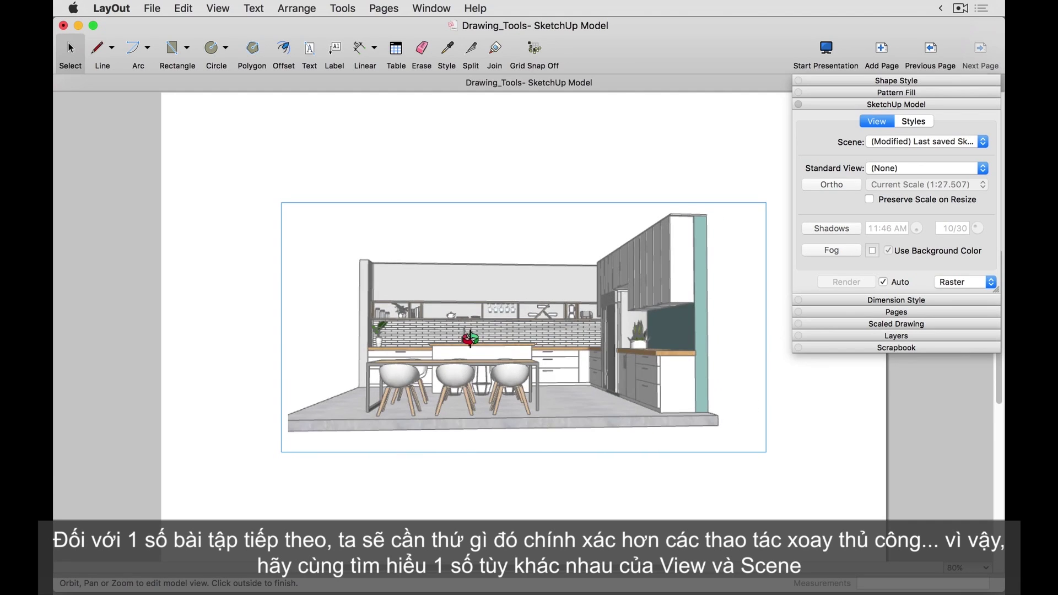
drag(551, 353, 564, 391)
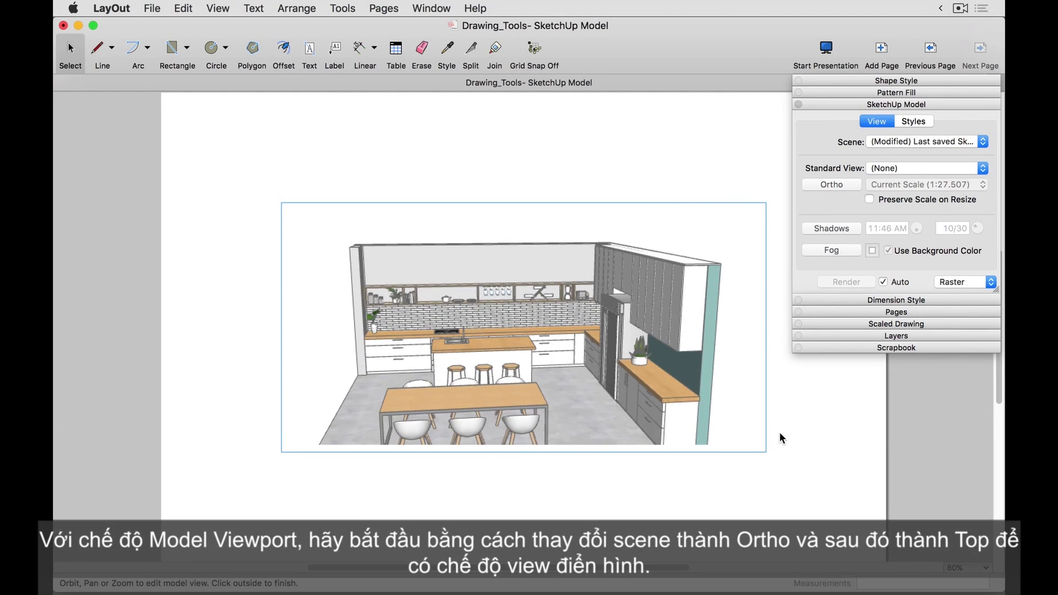
click(779, 432)
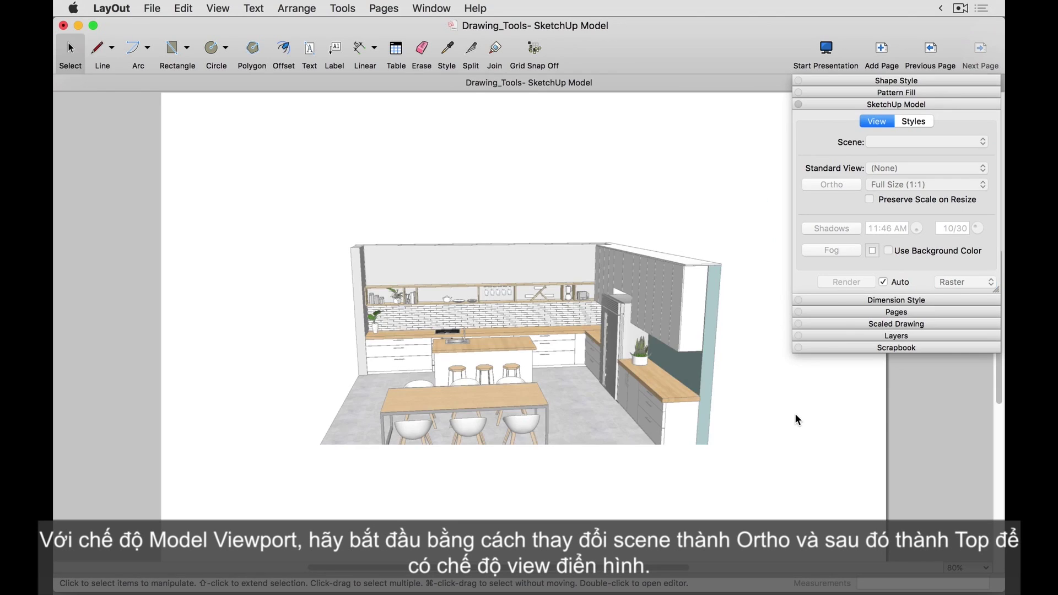
Step: Switch the kitchen viewport to orthographic projection and set its standard view to Top
click(690, 387)
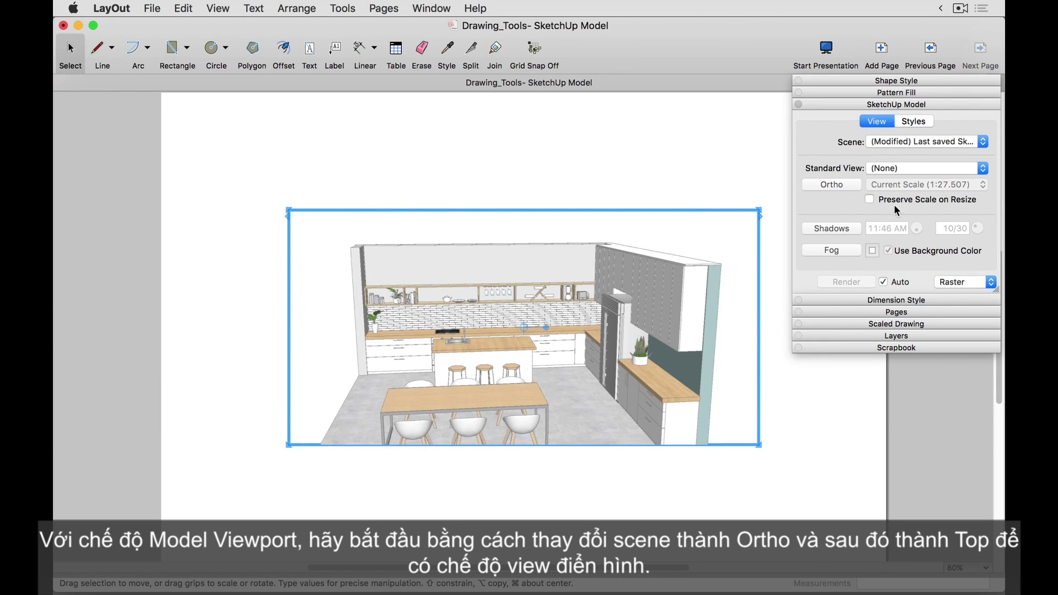
click(829, 184)
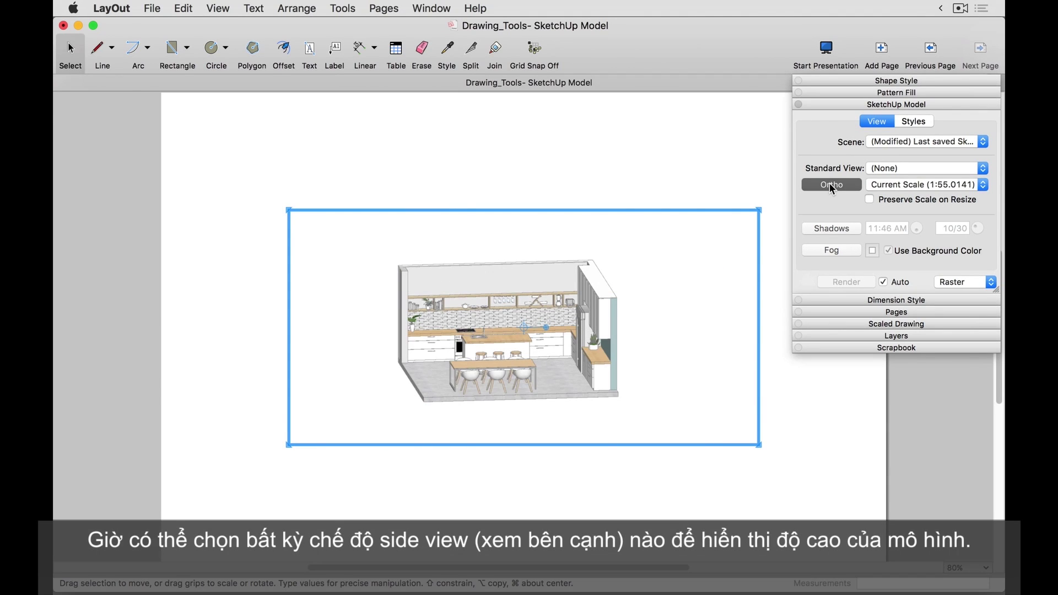
click(881, 168)
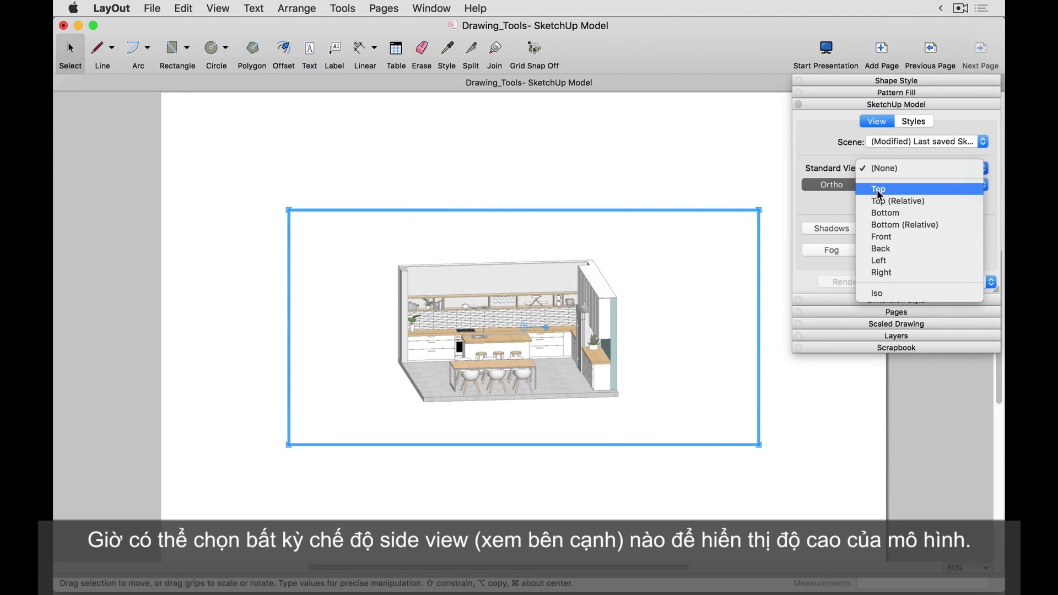
click(880, 190)
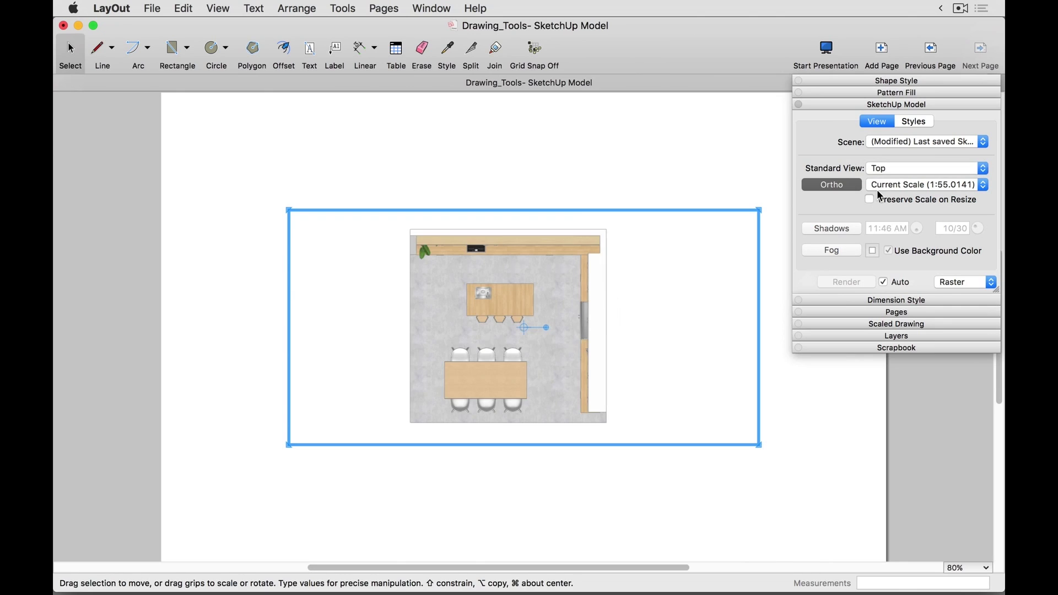
click(895, 171)
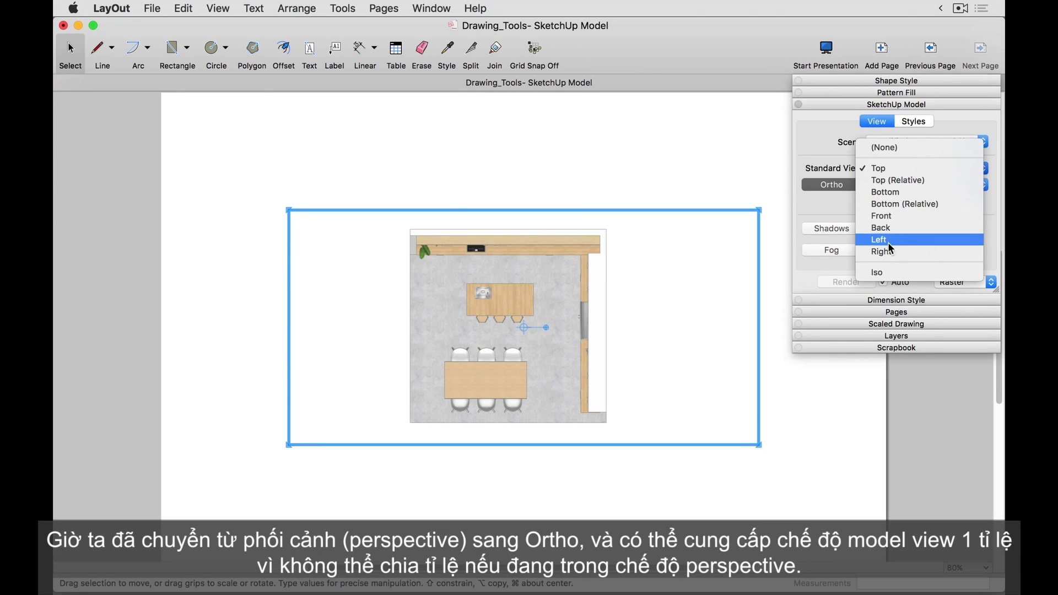
click(819, 156)
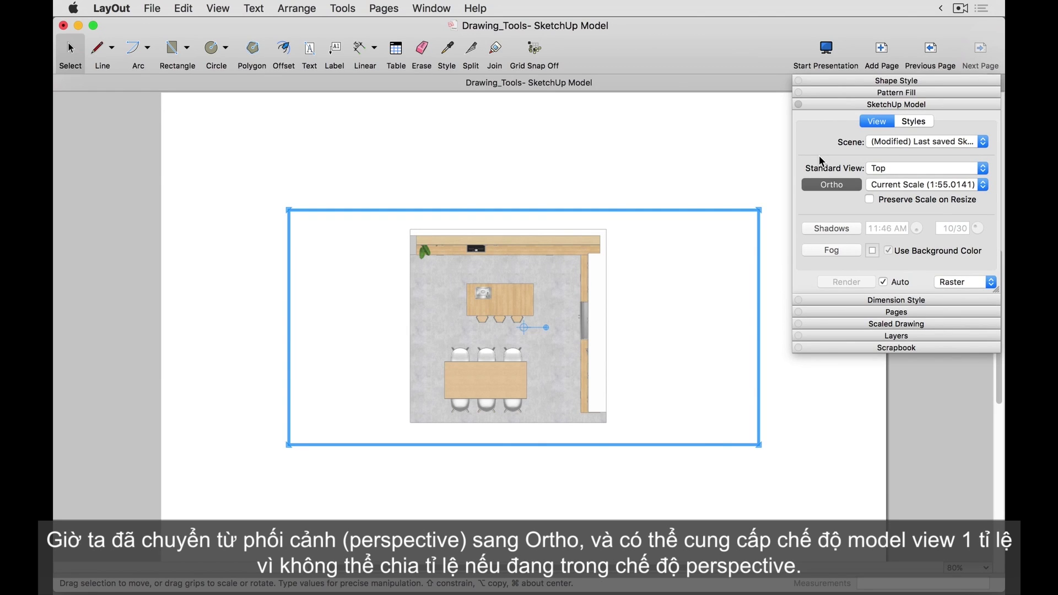
Step: Set the scale of the kitchen's top view to 1/4" = 1'-0" (1:48)
click(914, 184)
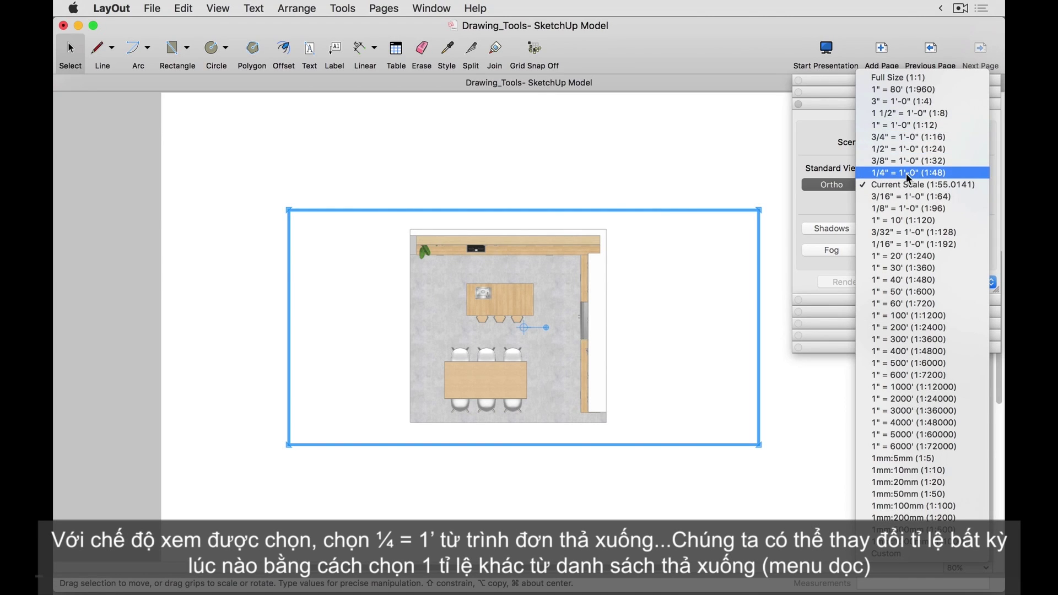
click(908, 173)
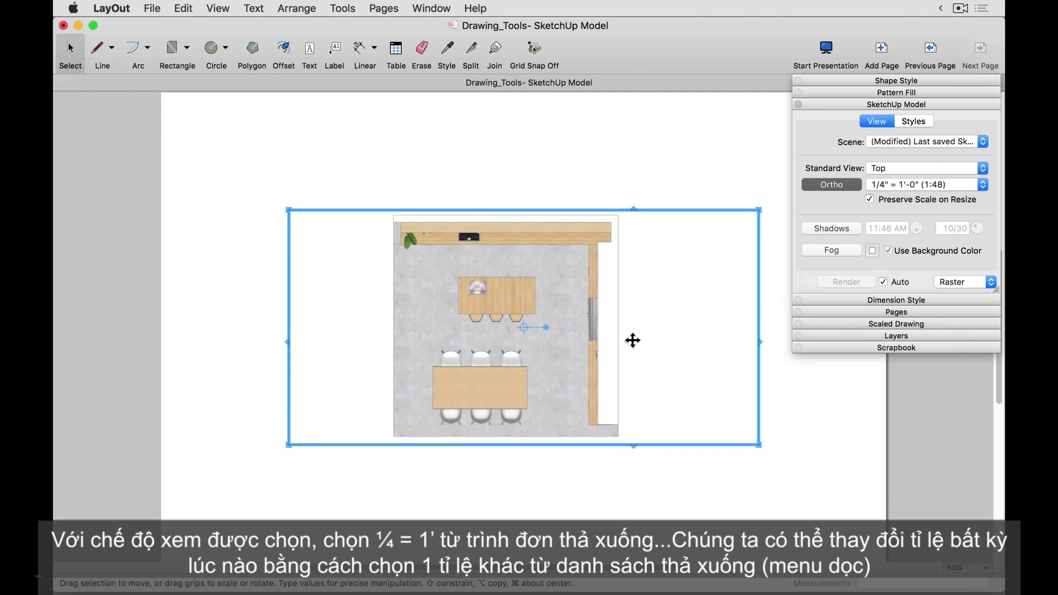
Step: Try the 1" = 1'-0" (1:12) scale on the kitchen viewport and return it to 1/4" = 1'-0" (1:48)
click(889, 186)
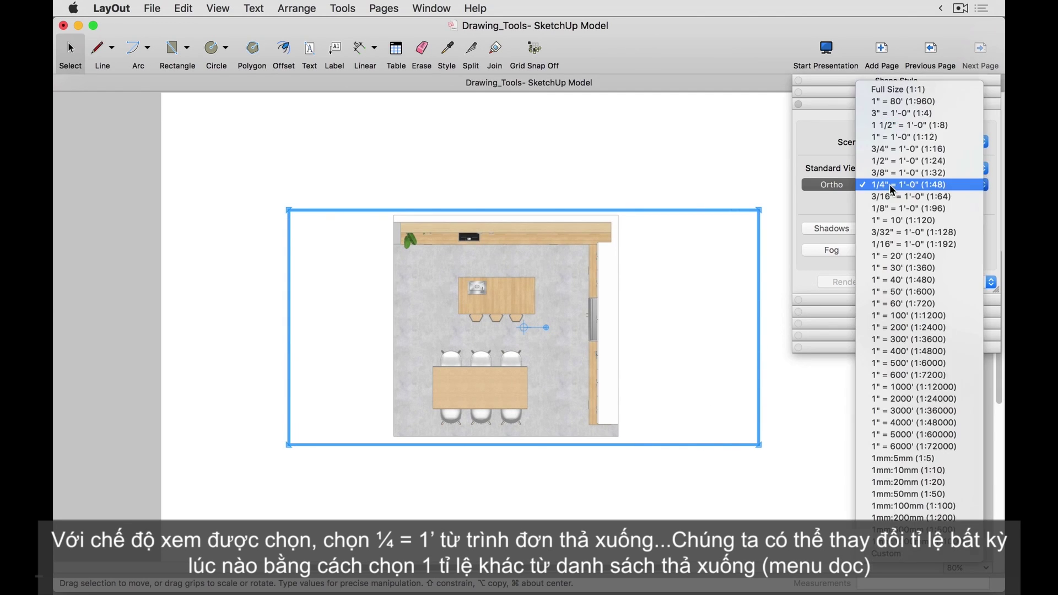
click(890, 140)
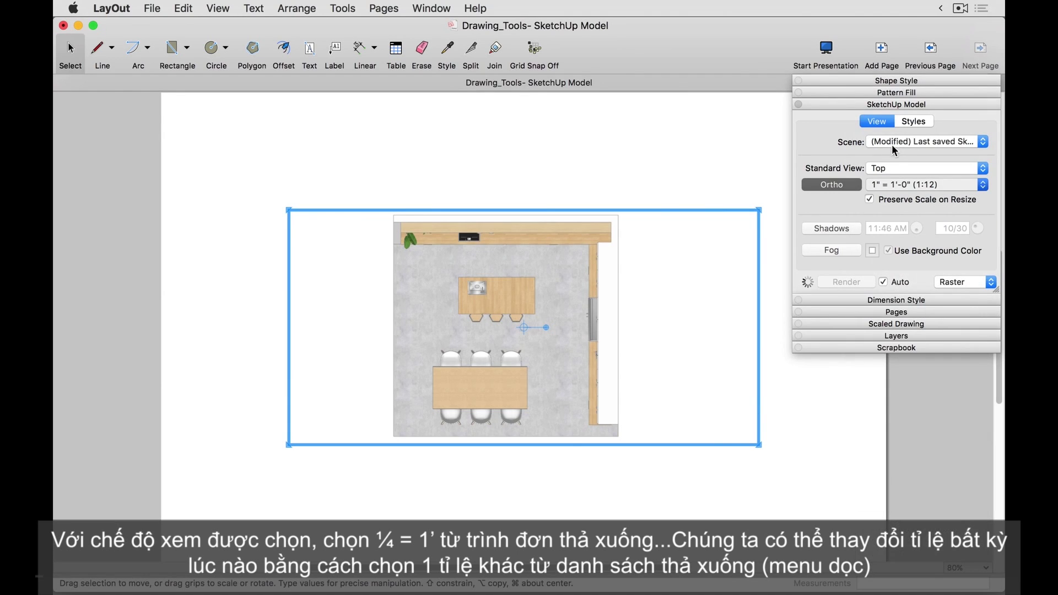
click(888, 183)
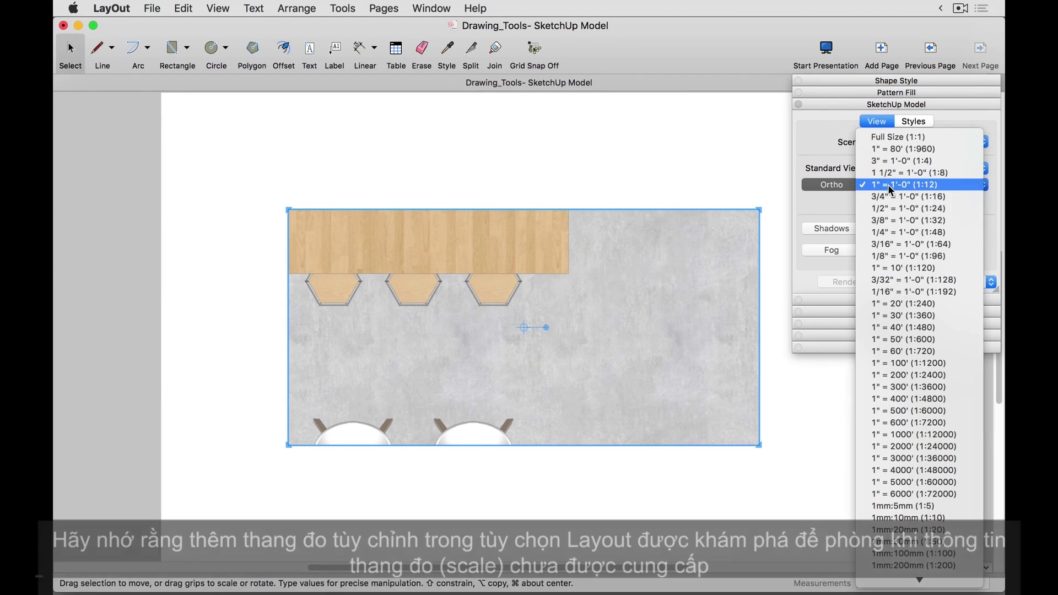
click(884, 232)
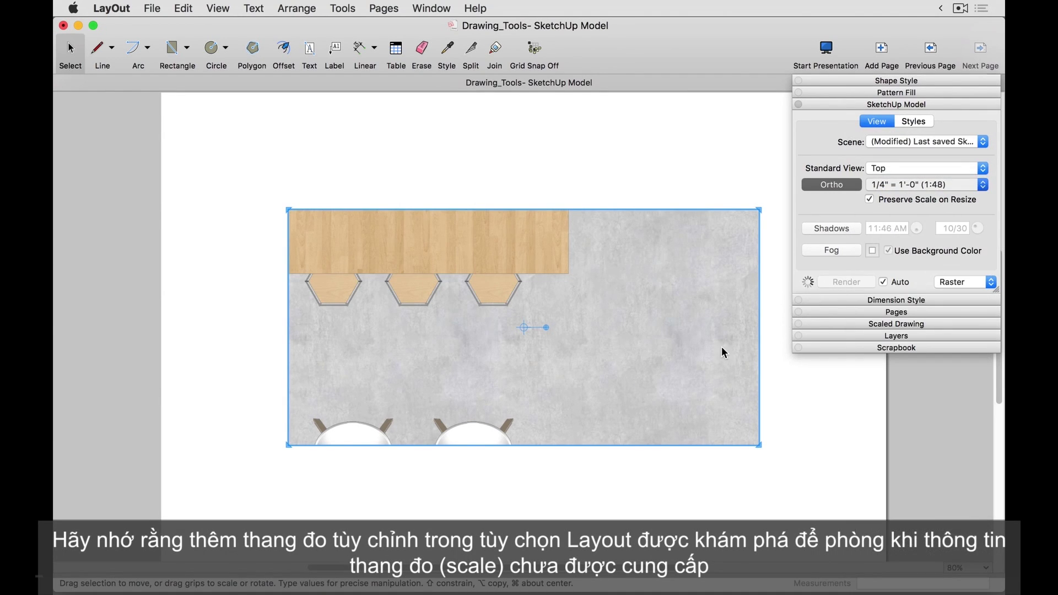
Step: Review the list of available drawing scales in the preferences and close it without changes
click(121, 8)
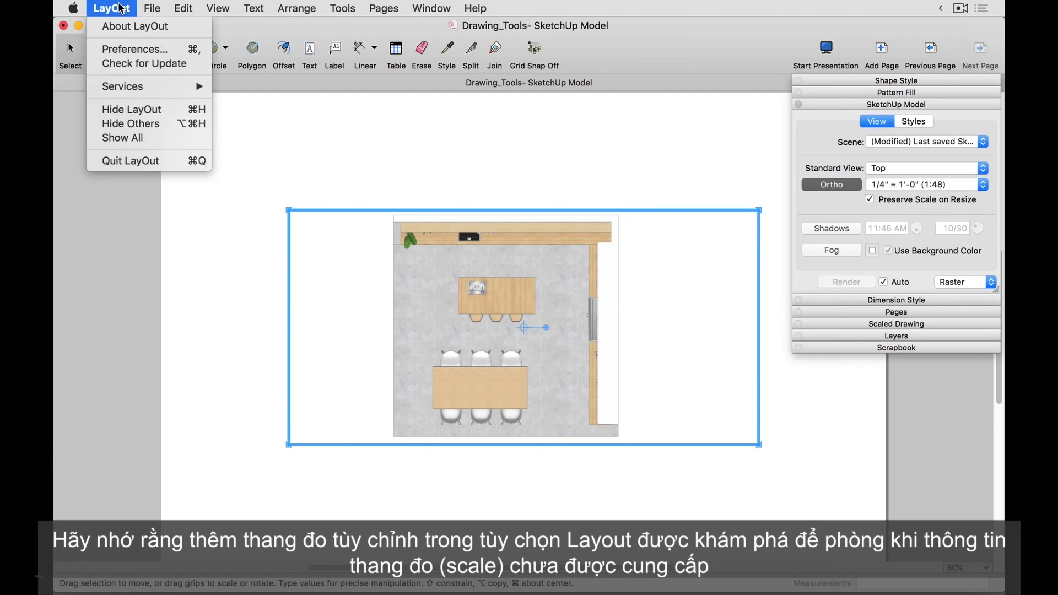
click(124, 50)
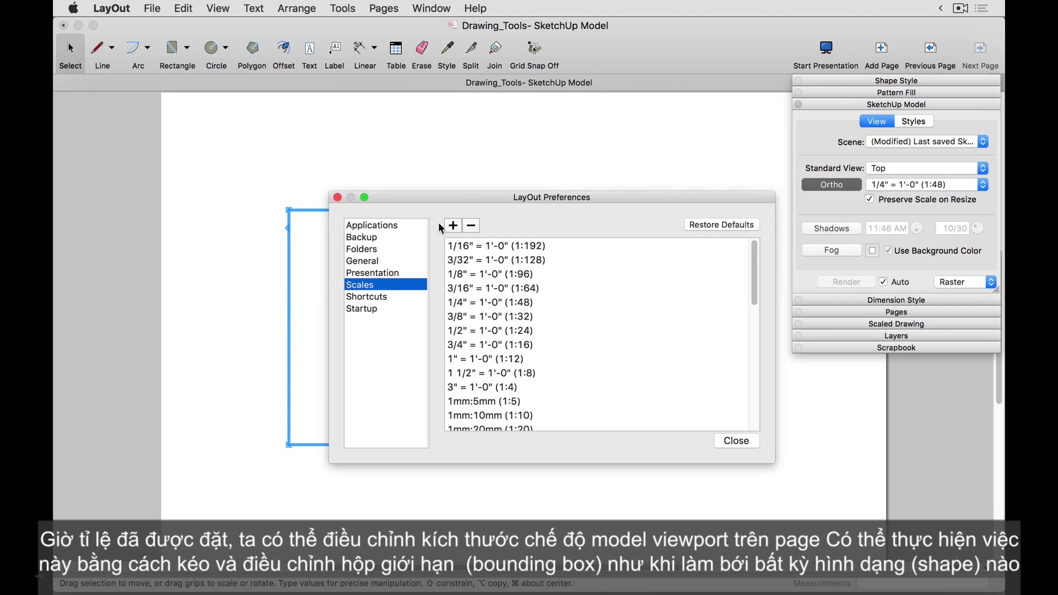
click(337, 197)
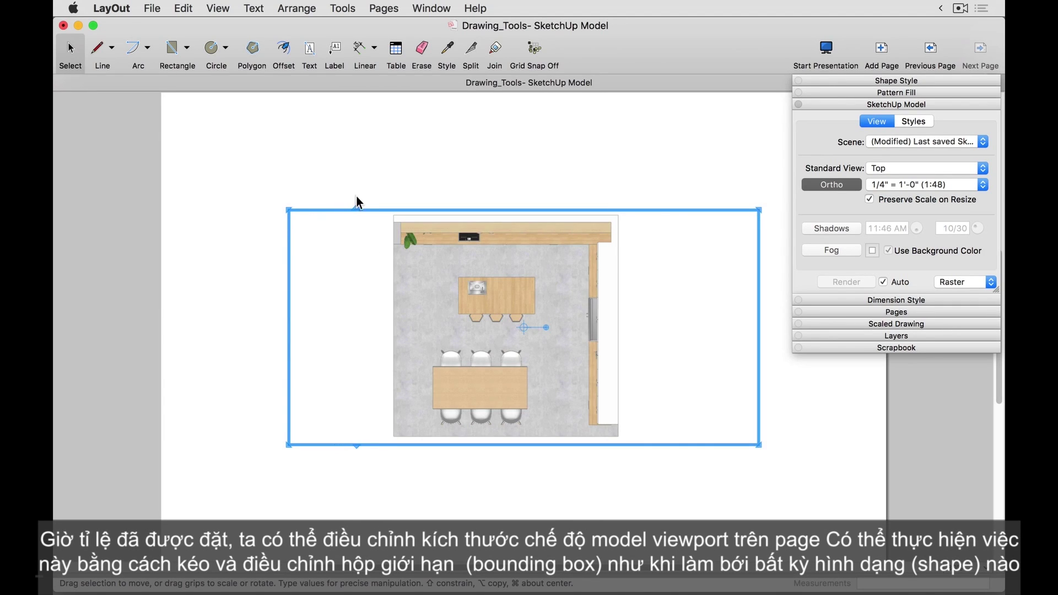
Step: Resize the kitchen viewport from two opposite corners so its frame fits closely around the floor plan, with Preserve Scale on Resize enabled
click(362, 189)
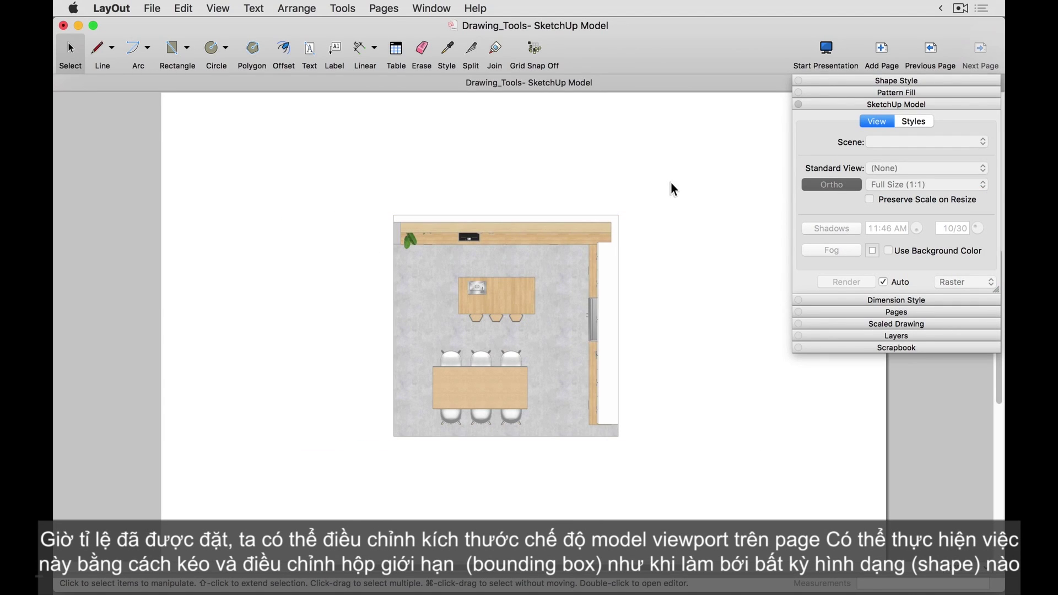
click(594, 245)
drag(760, 446, 642, 454)
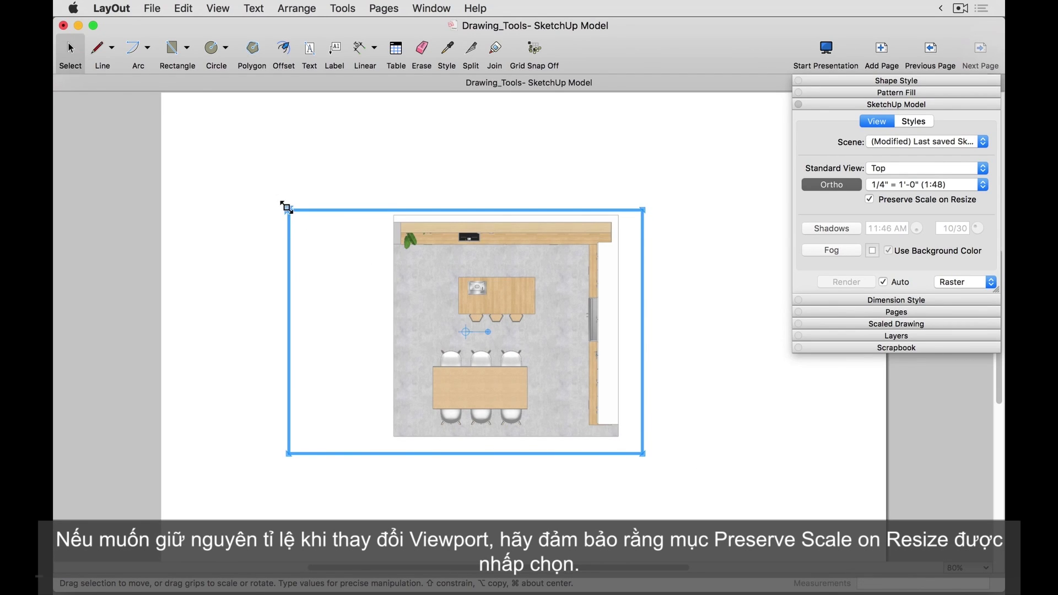
drag(287, 208, 364, 209)
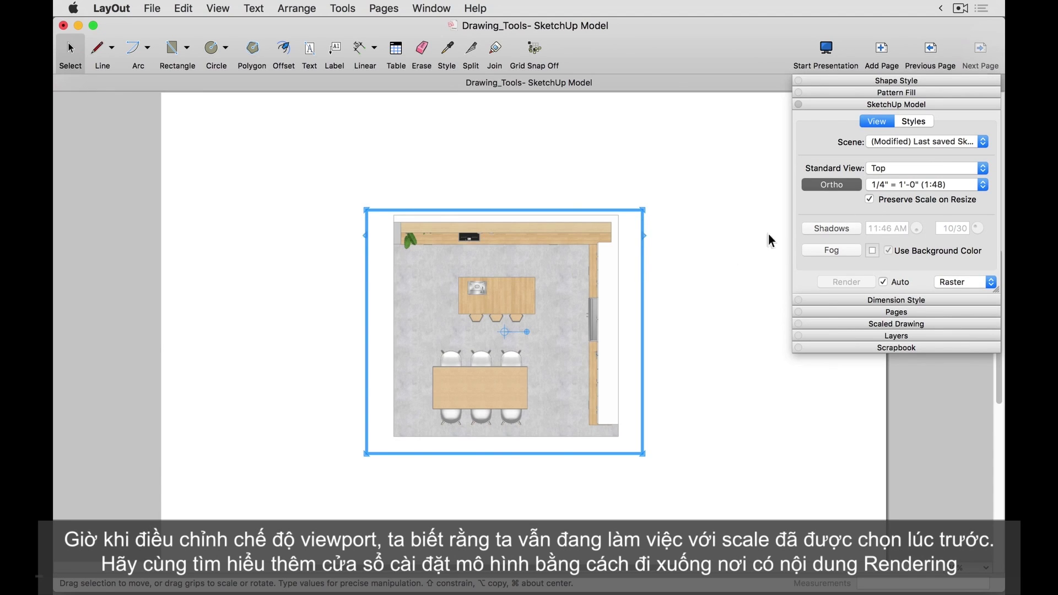
Step: Check the scale choices and rendering modes offered for the kitchen viewport without changing either setting
click(881, 186)
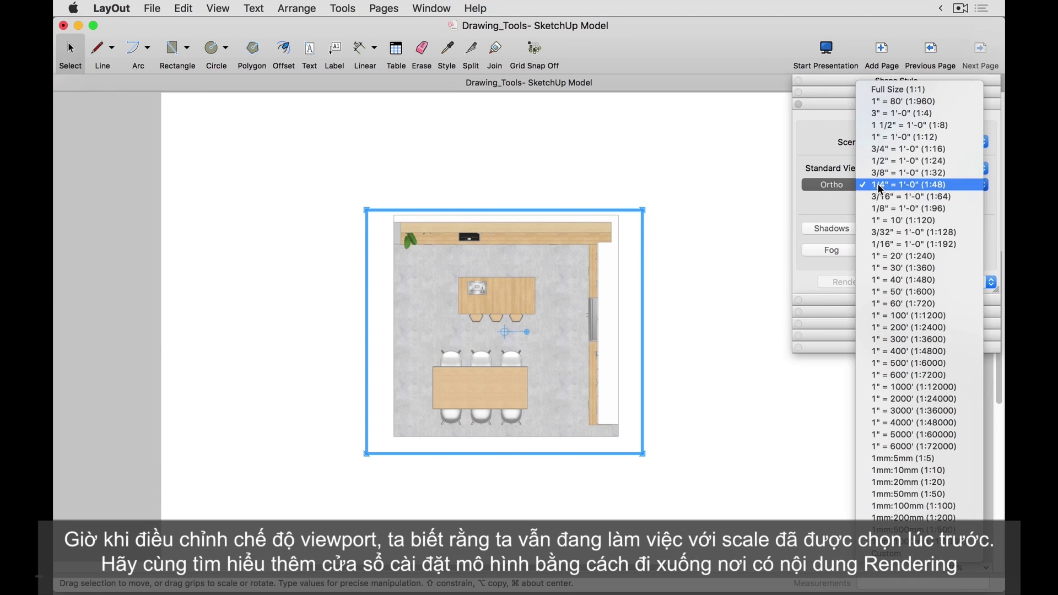
click(821, 202)
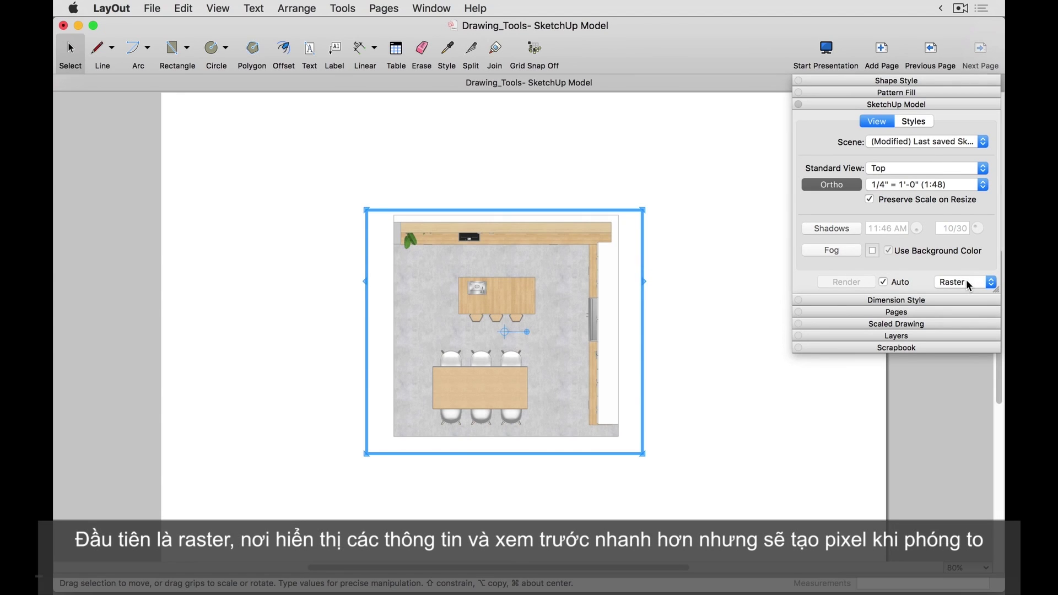
click(966, 280)
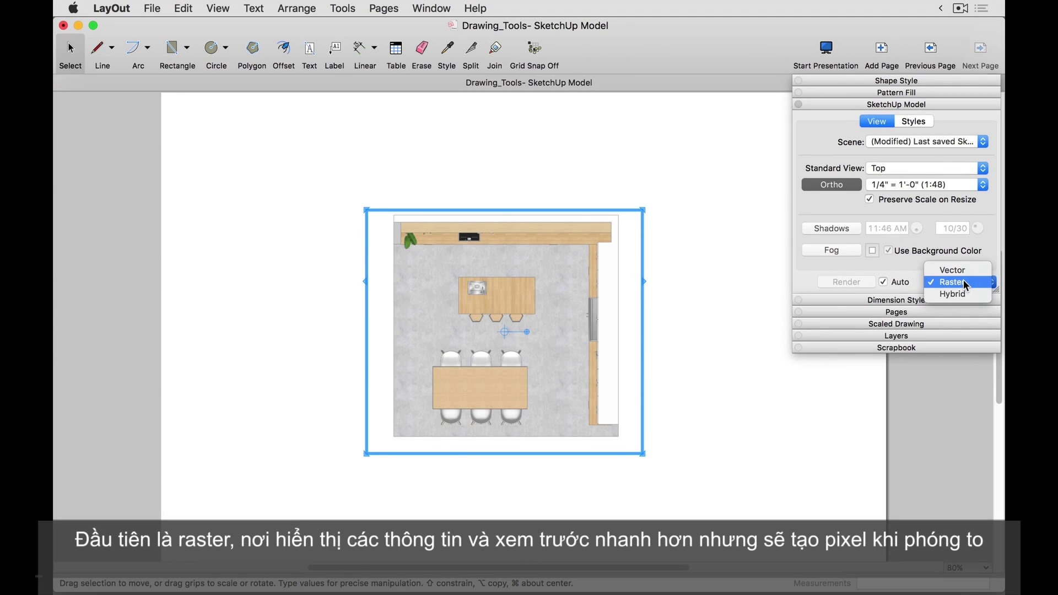
click(749, 272)
Step: Examine the raster-rendered edges and textures of the stools, chairs and dining table up close
click(722, 321)
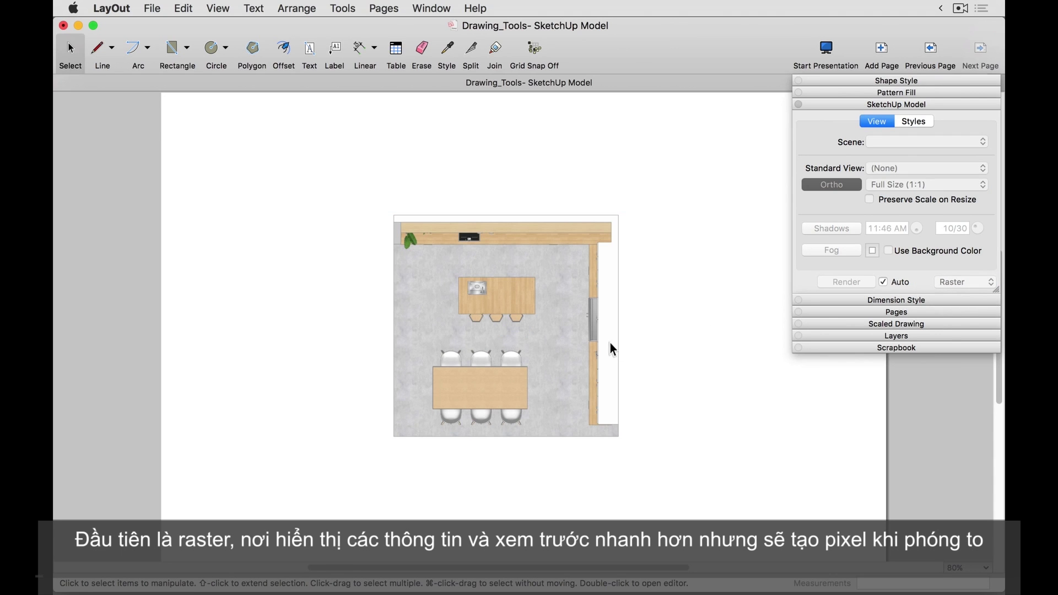
scroll(610, 343, up, 5)
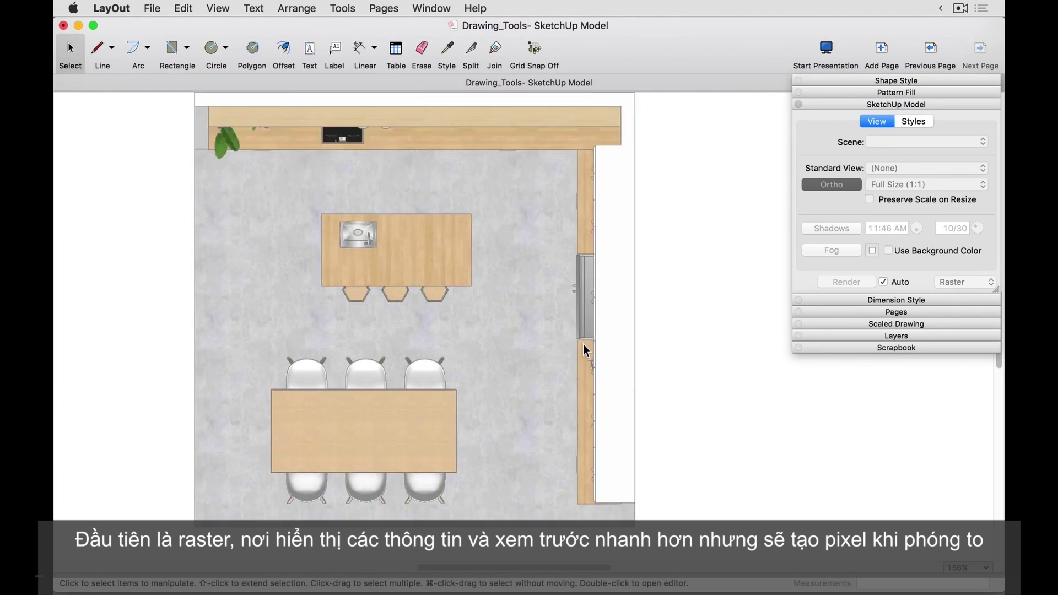
scroll(349, 418, up, 6)
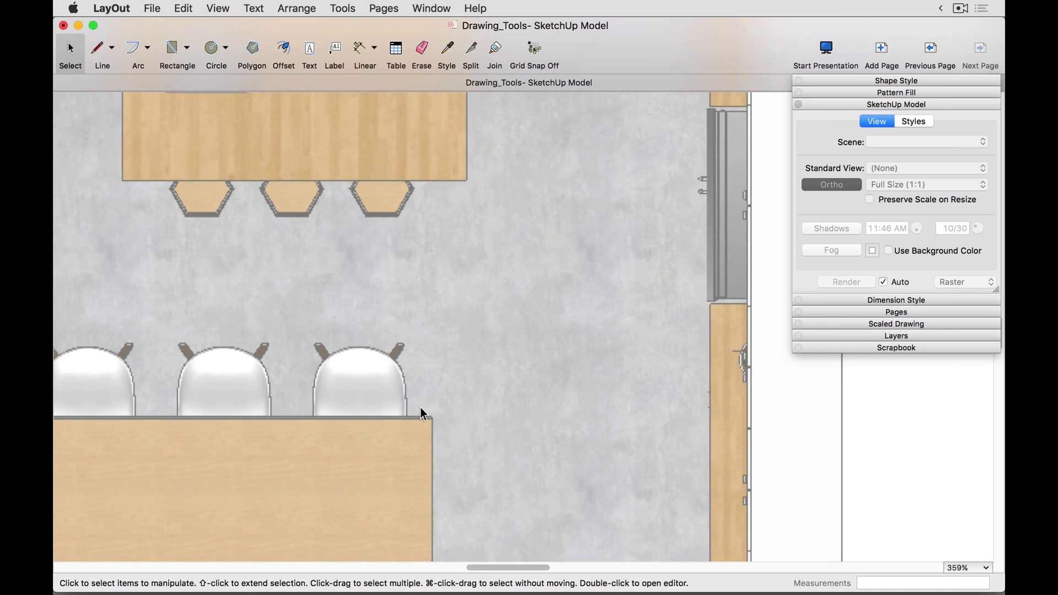
scroll(402, 400, up, 2)
Step: Switch the kitchen viewport's rendering mode to Vector
click(506, 406)
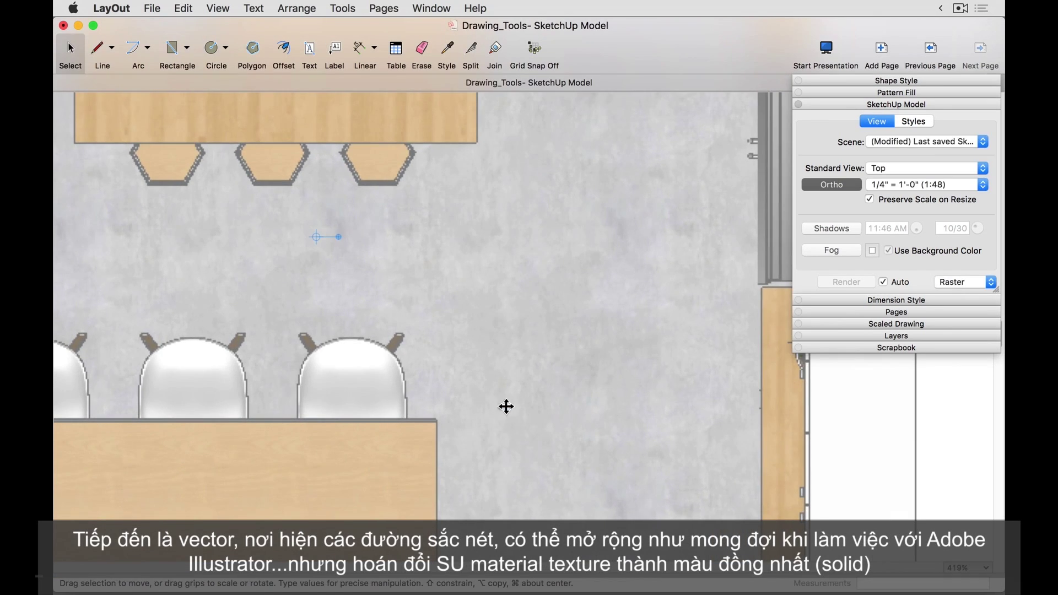
click(965, 281)
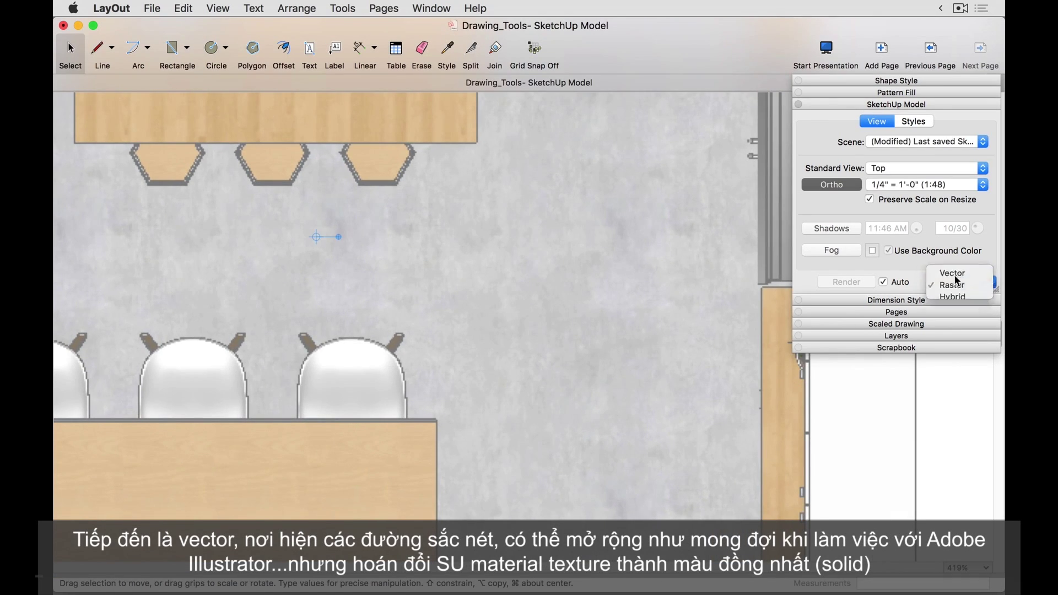
click(952, 273)
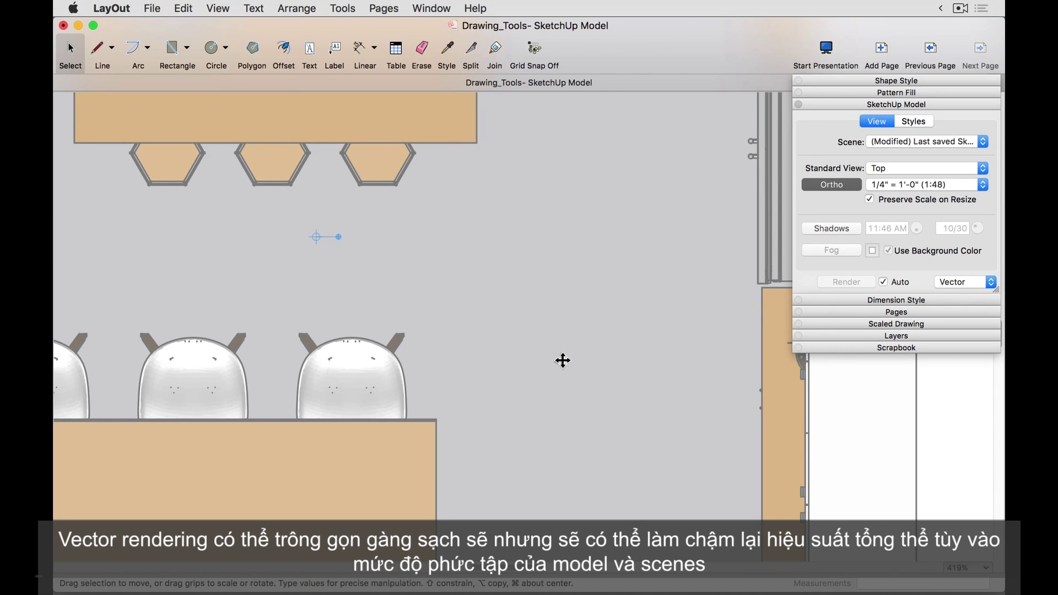
Step: Try Hybrid rendering on the kitchen viewport and dismiss the rendering-time notice
click(952, 282)
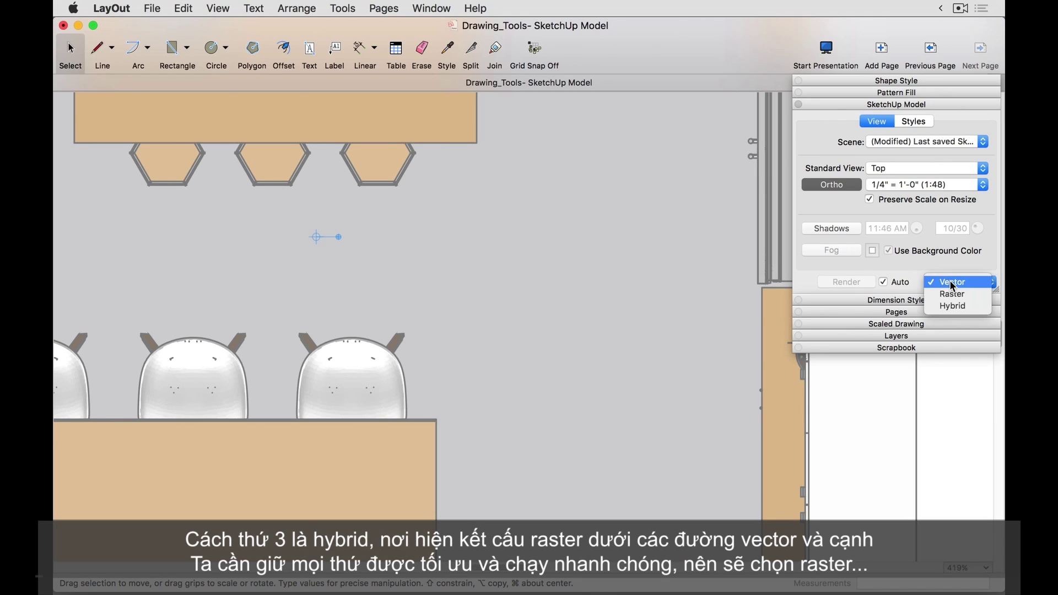
click(949, 307)
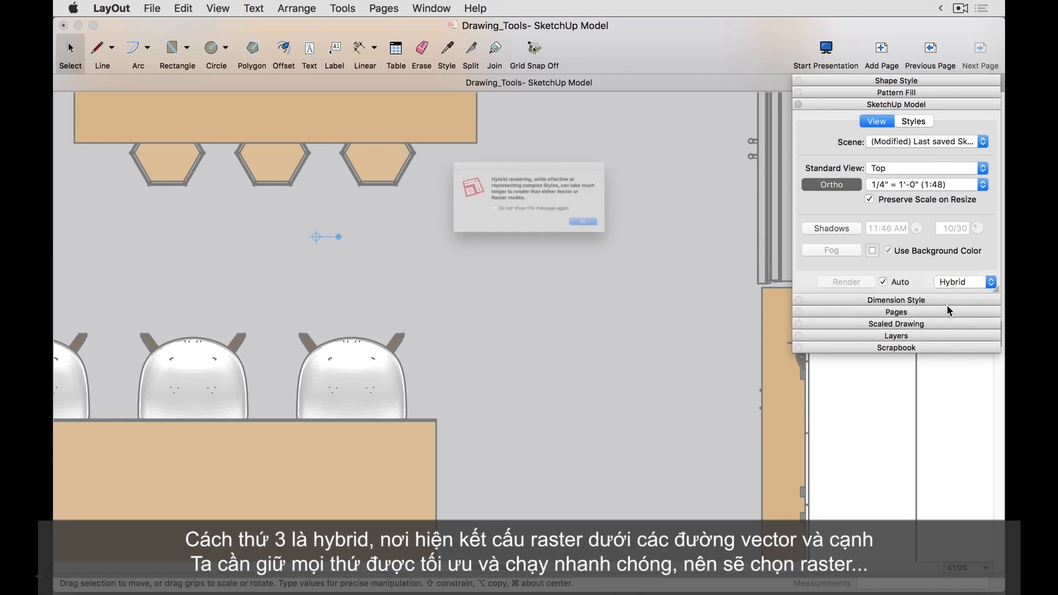
click(637, 254)
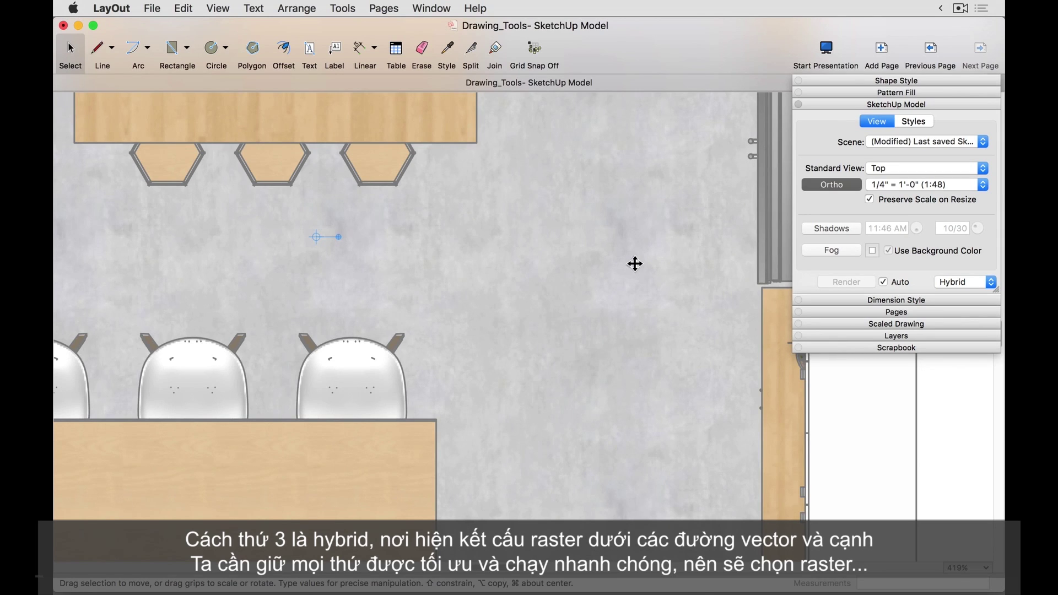
Step: Set the kitchen viewport's rendering mode back to Raster and deselect the viewport
click(951, 281)
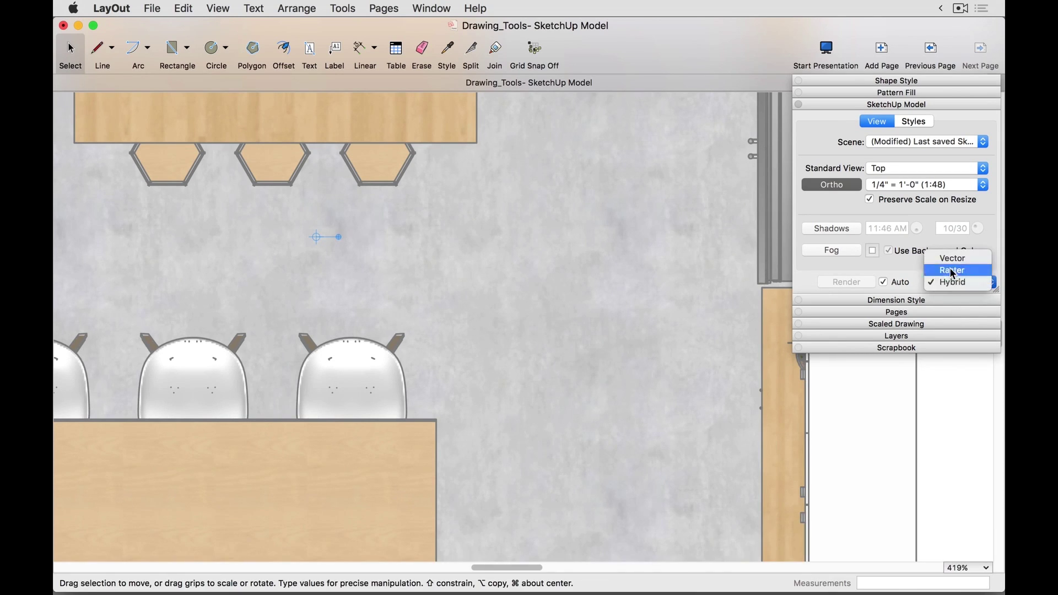
click(952, 271)
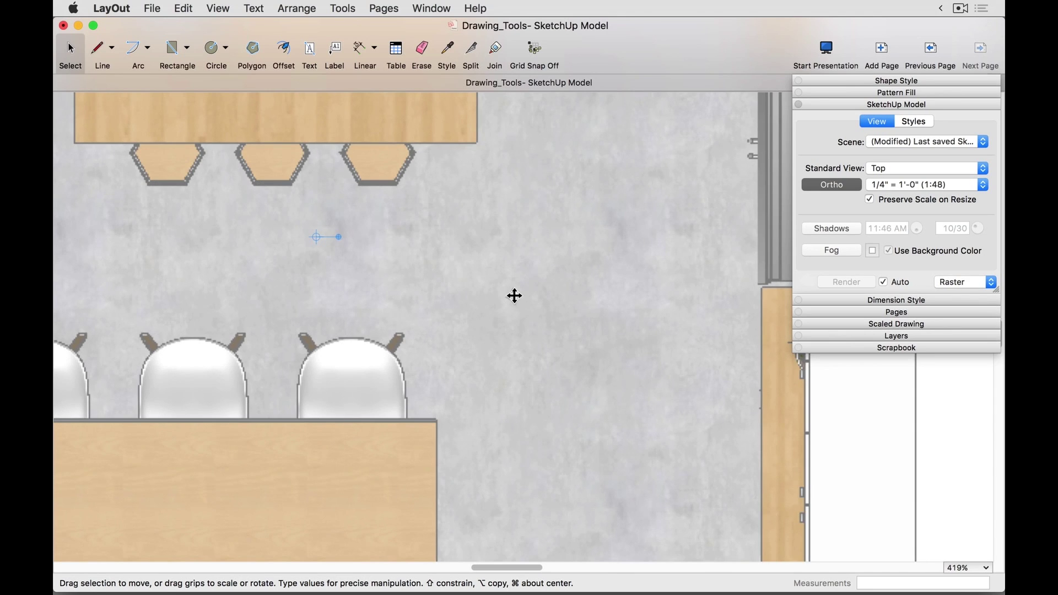
scroll(523, 288, down, 10)
click(722, 405)
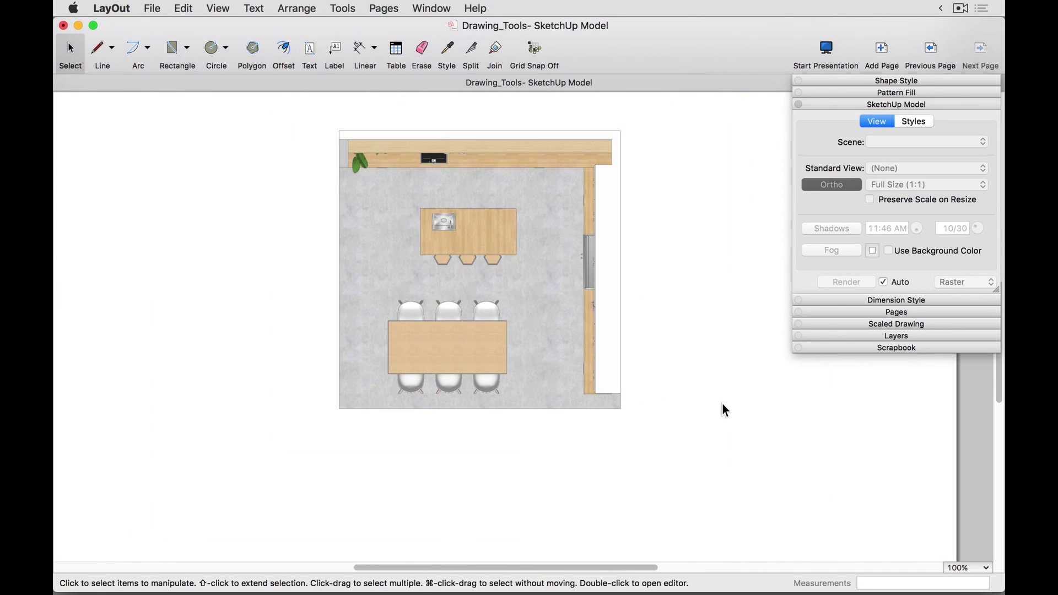